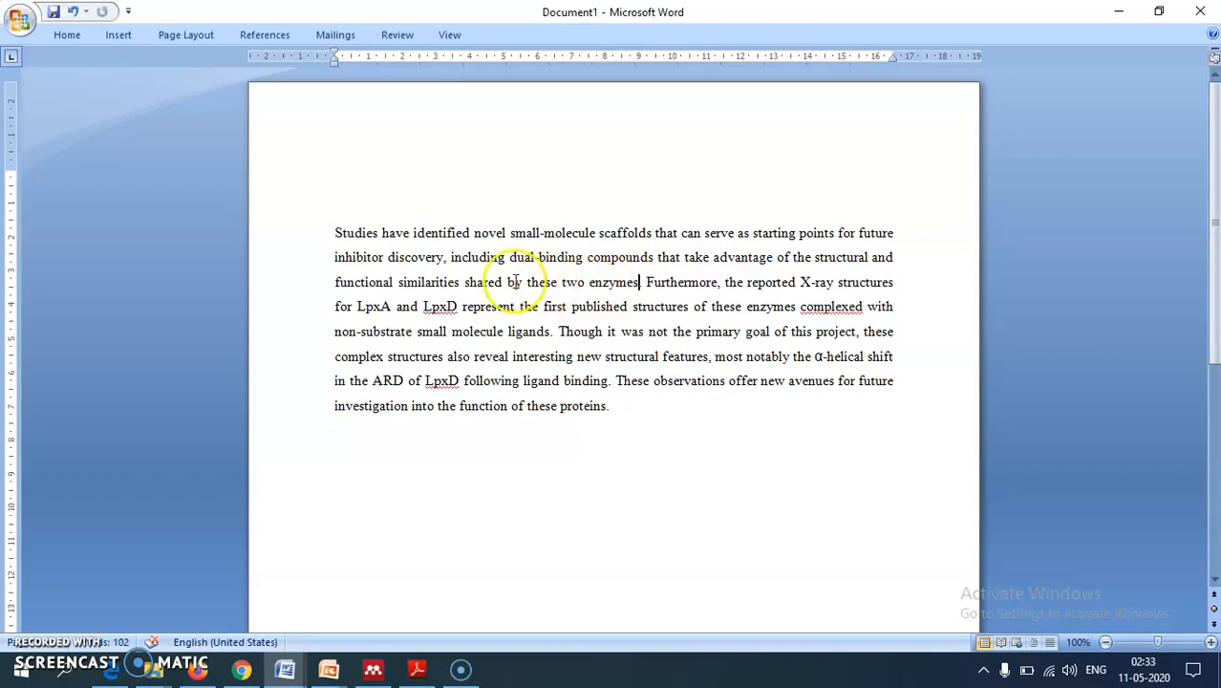
Step: Start a Mendeley citation after "these two enzymes", search the library by the author's first name and add the "No Title kfhkdgfk" reference
{"action": "type", "text": "."}
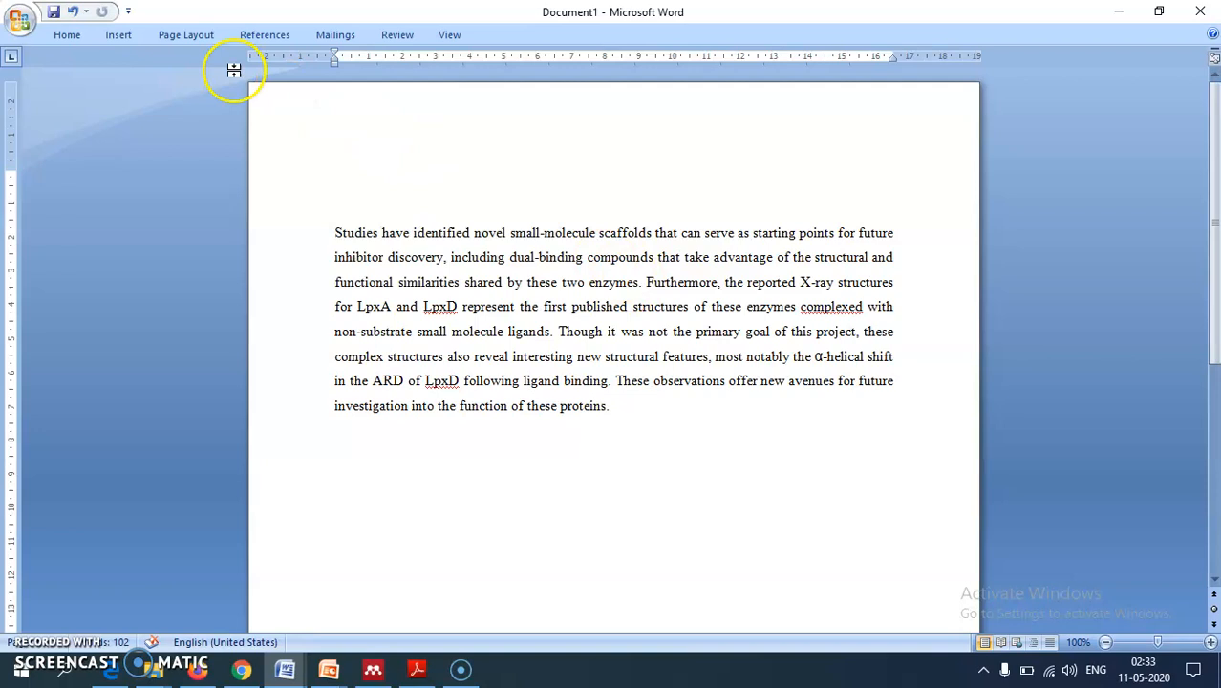
{"action": "left_click", "coordinate": [253, 36]}
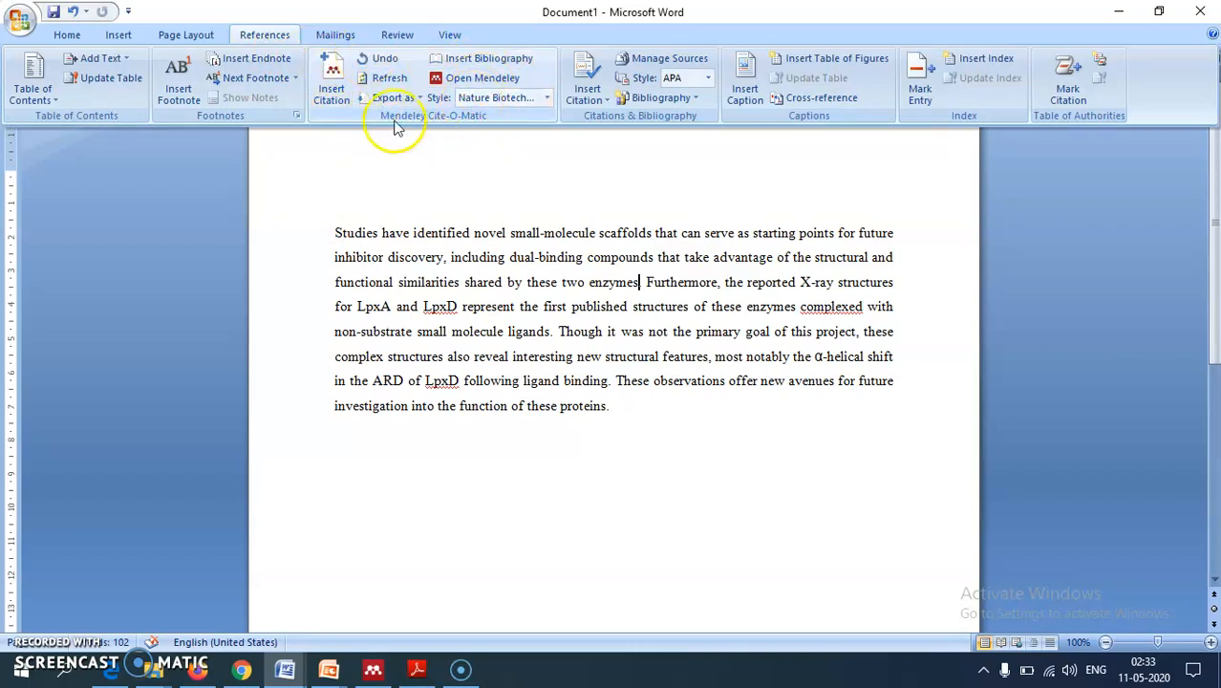
{"action": "left_click", "coordinate": [333, 92]}
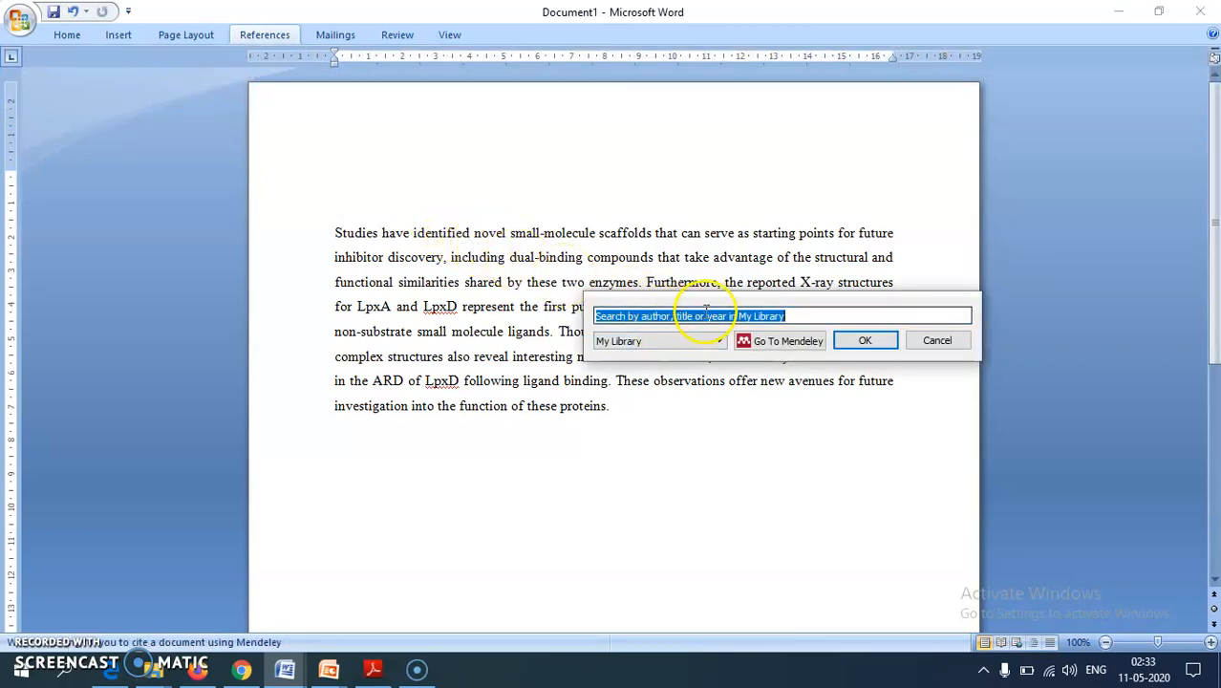
{"action": "left_click_drag", "start_coordinate": [721, 300], "coordinate": [702, 167]}
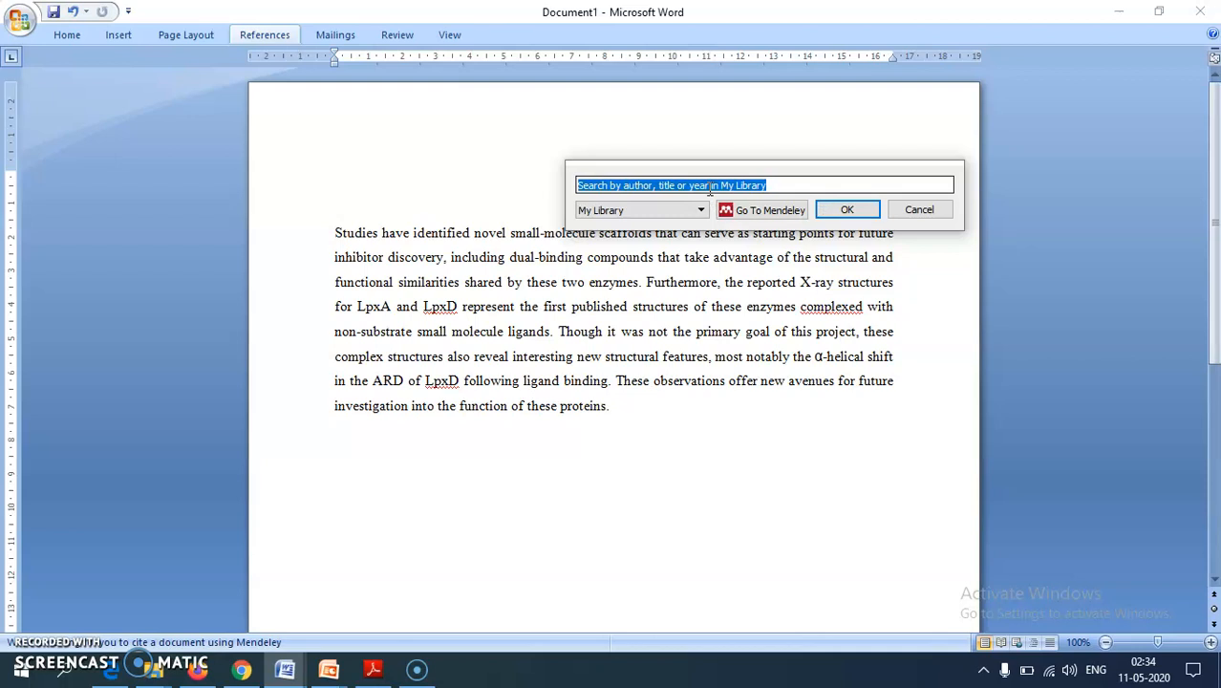
{"action": "type", "text": "man"}
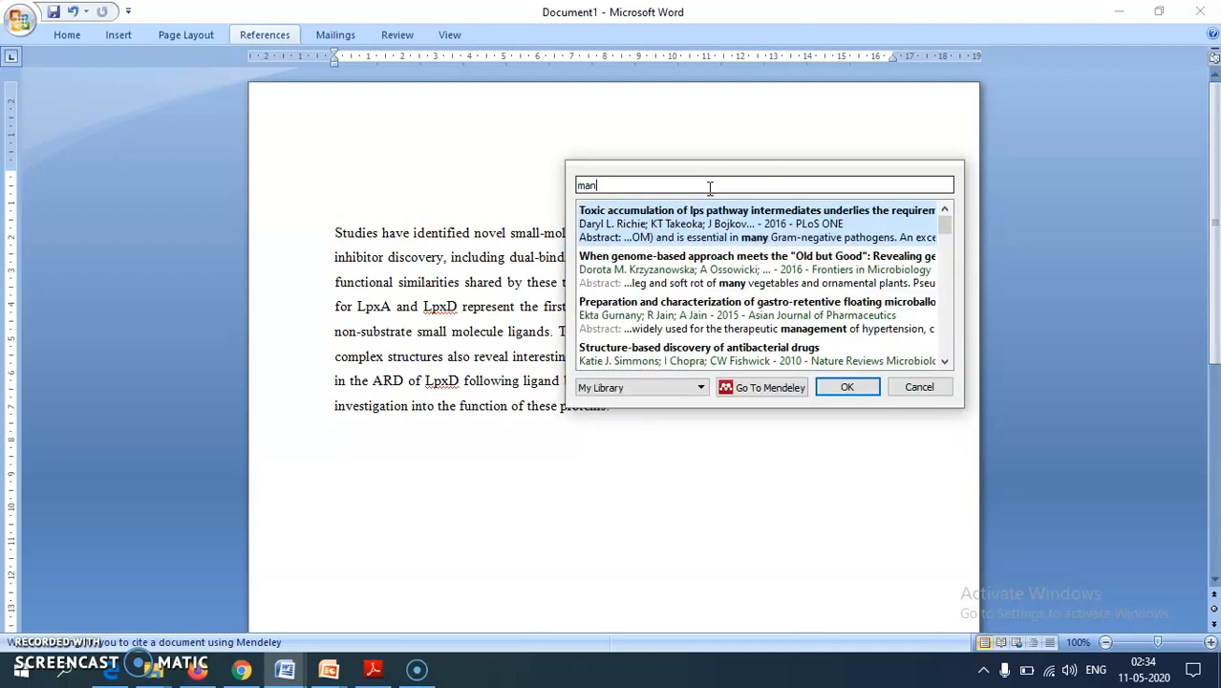
{"action": "type", "text": "oj"}
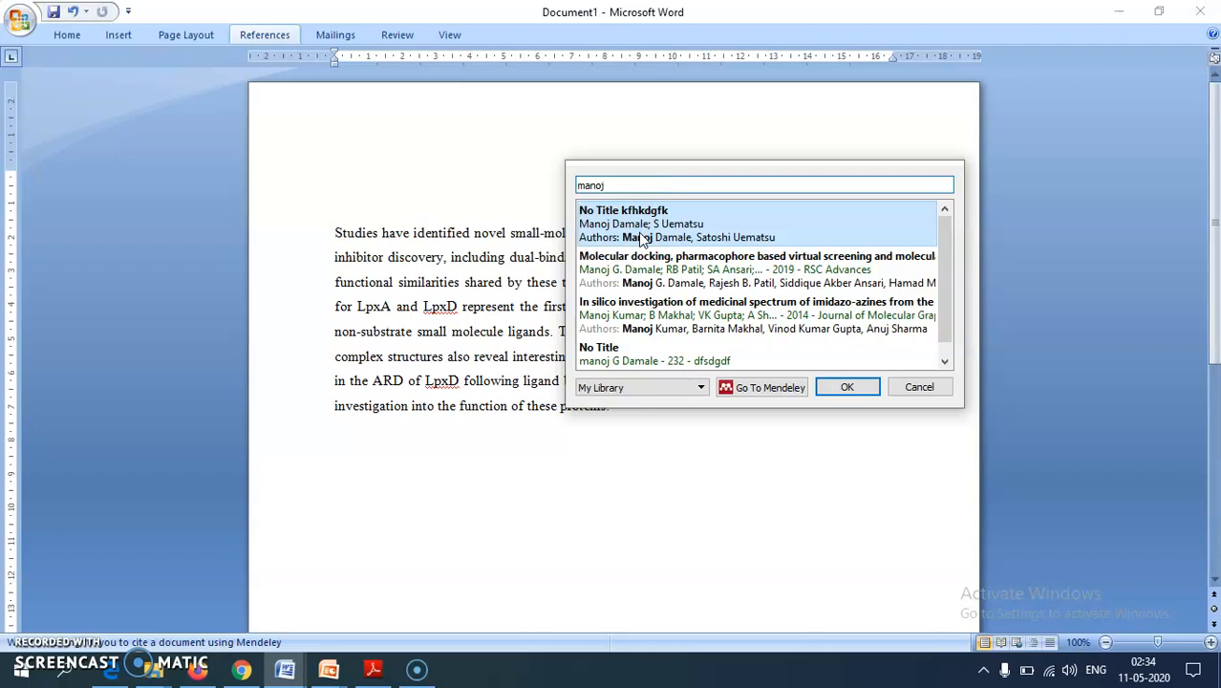
{"action": "left_click", "coordinate": [640, 238]}
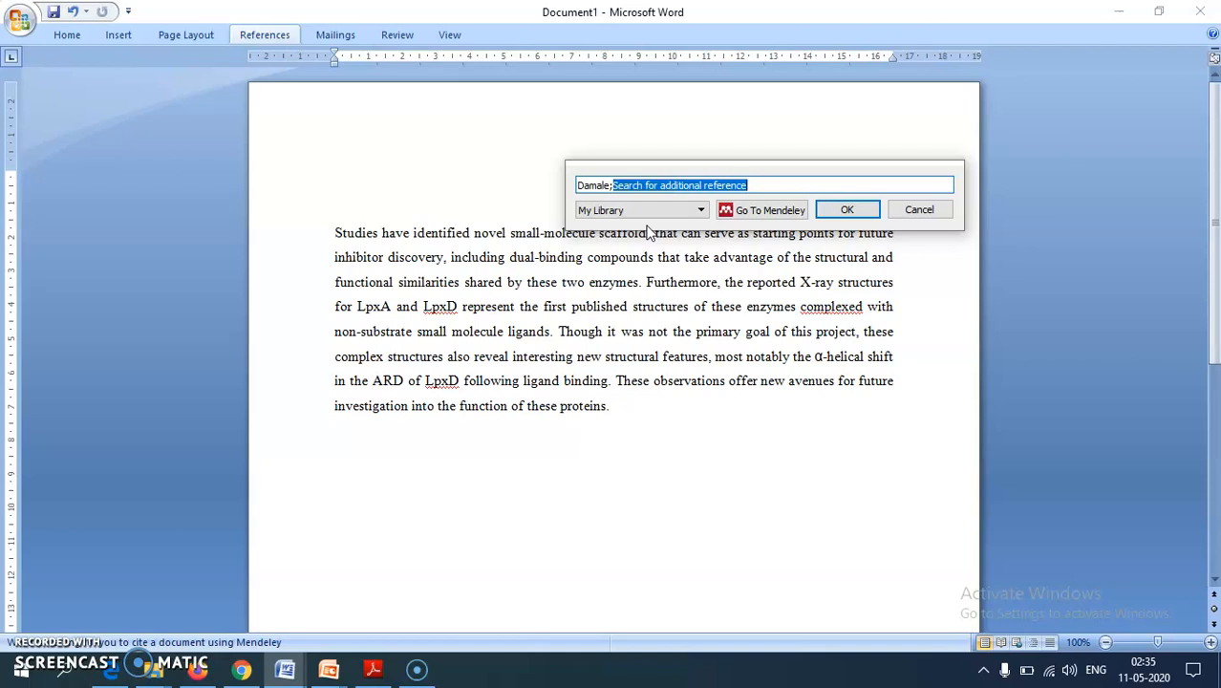
Step: Search for "zika", add the 2019 Zika Virus NS2B-NS3 Protein reference to the same citation and insert it into the text
{"action": "type", "text": "zika"}
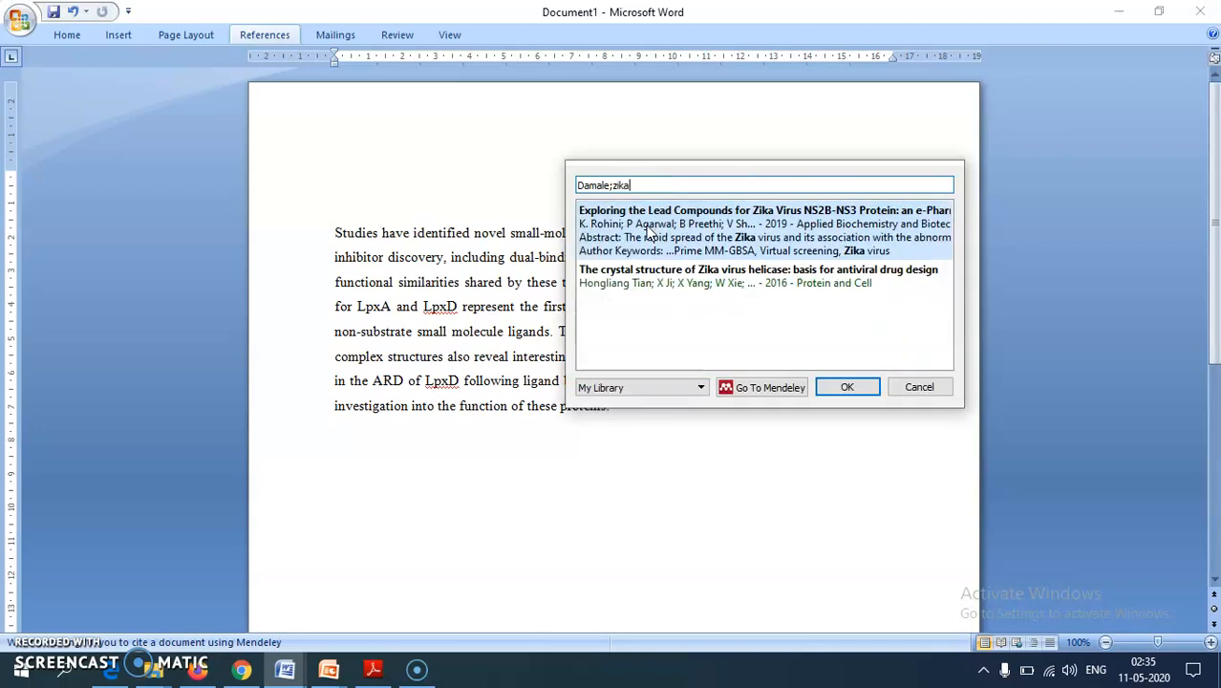
{"action": "left_click", "coordinate": [659, 234]}
{"action": "double_click", "coordinate": [659, 234]}
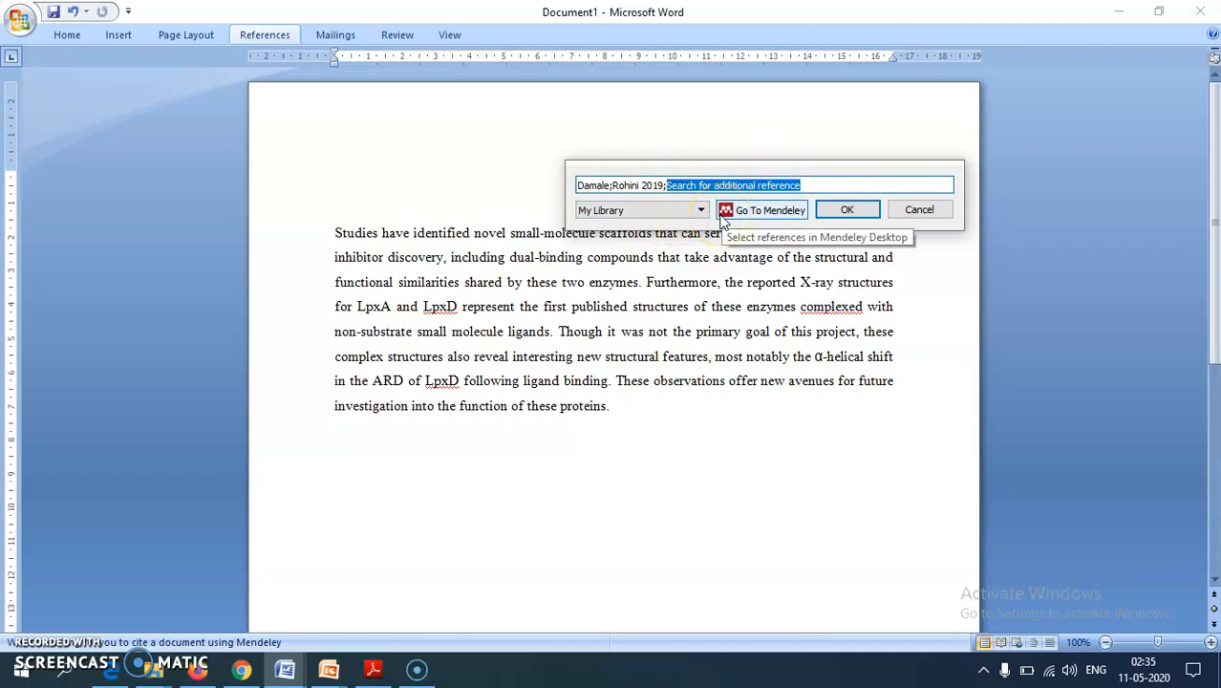
{"action": "left_click", "coordinate": [602, 210]}
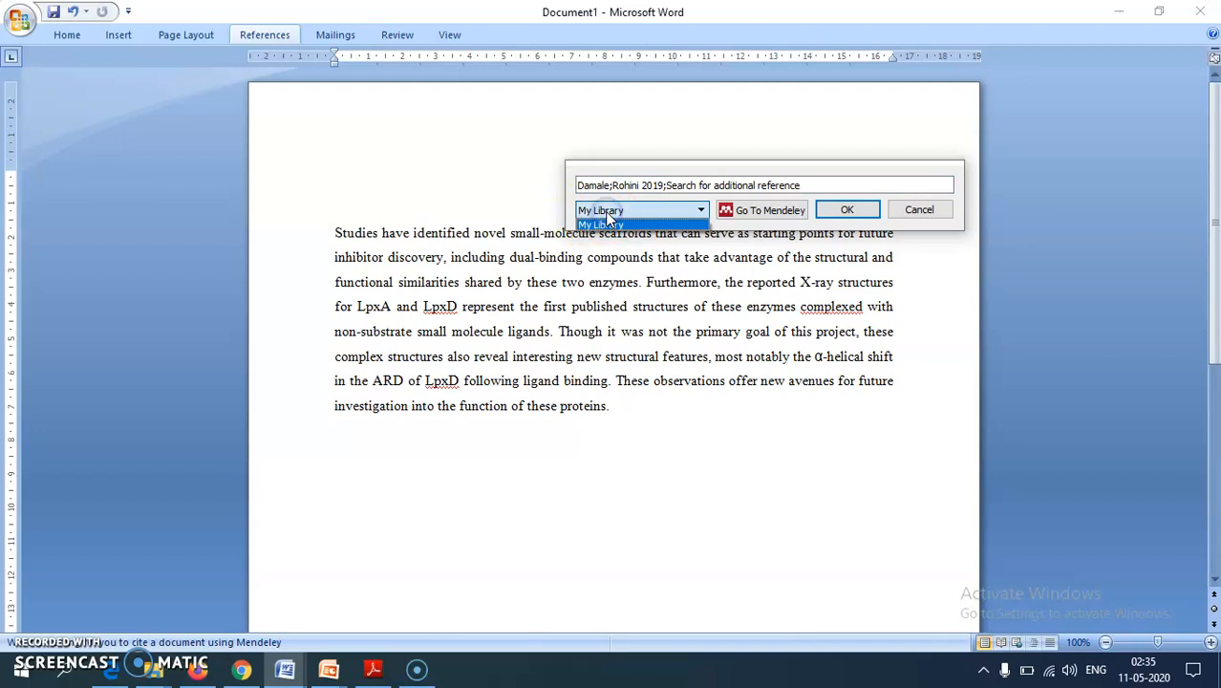
{"action": "left_click", "coordinate": [638, 209]}
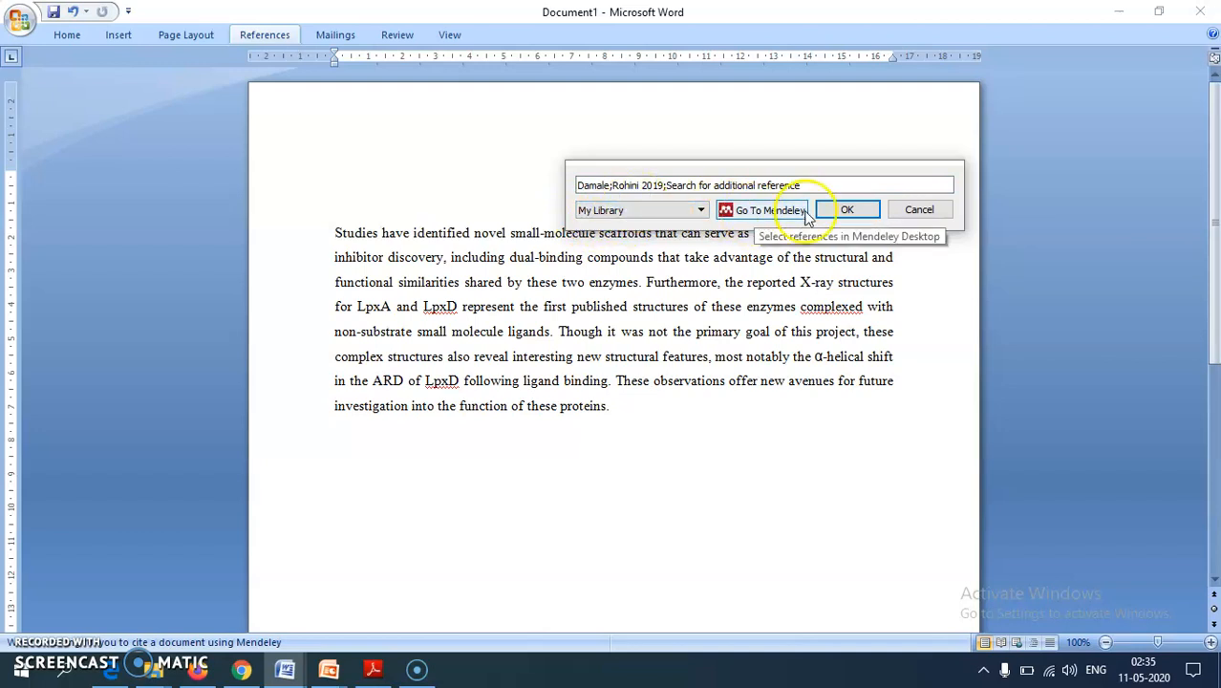
{"action": "left_click", "coordinate": [863, 215]}
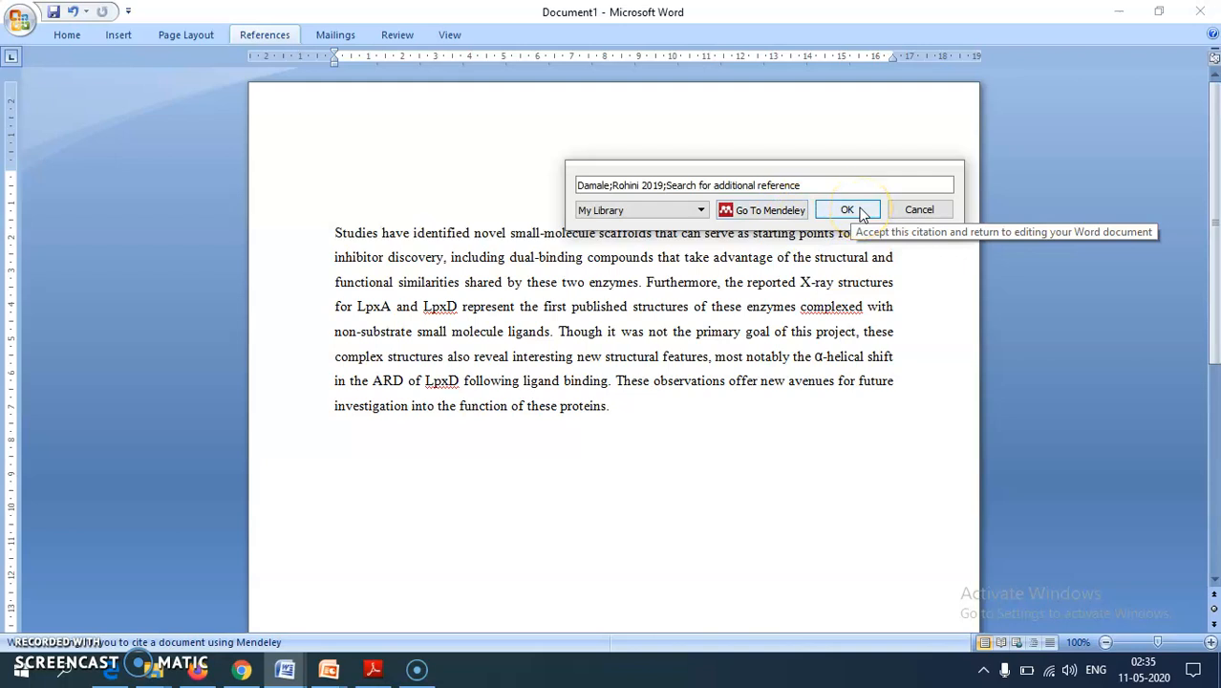
{"action": "left_click", "coordinate": [863, 214]}
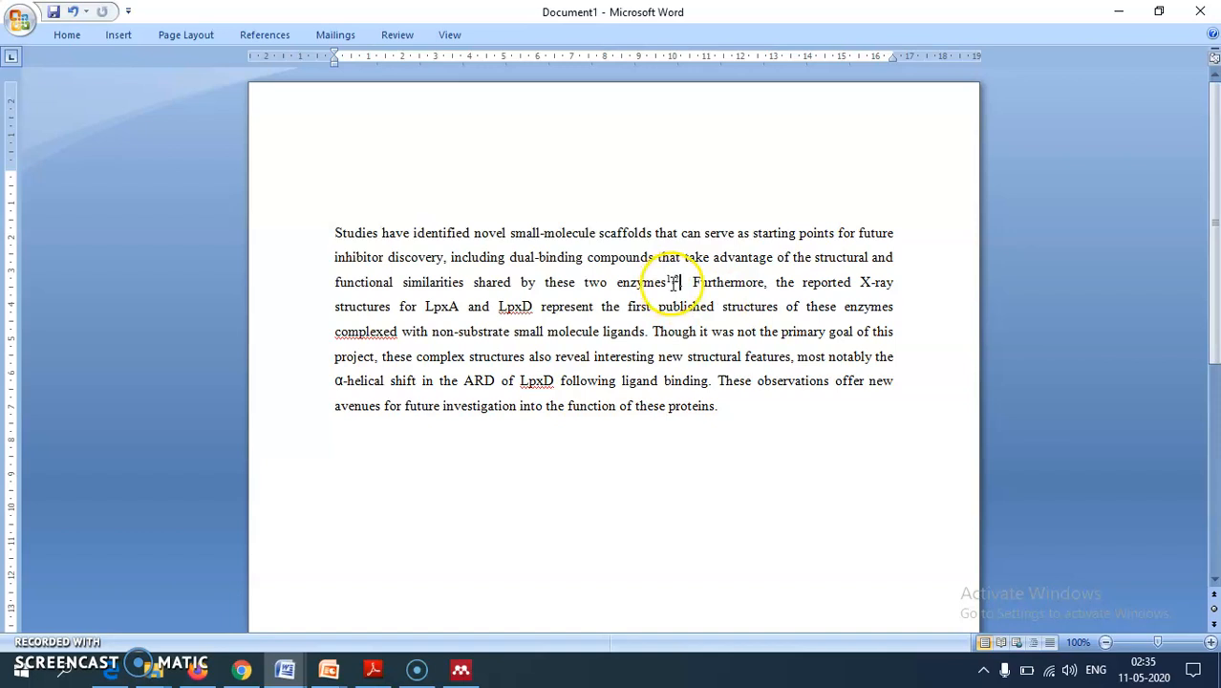
Step: Start a new Mendeley citation after "small molecule ligands" and search the library for "cancer"
{"action": "left_click", "coordinate": [646, 333]}
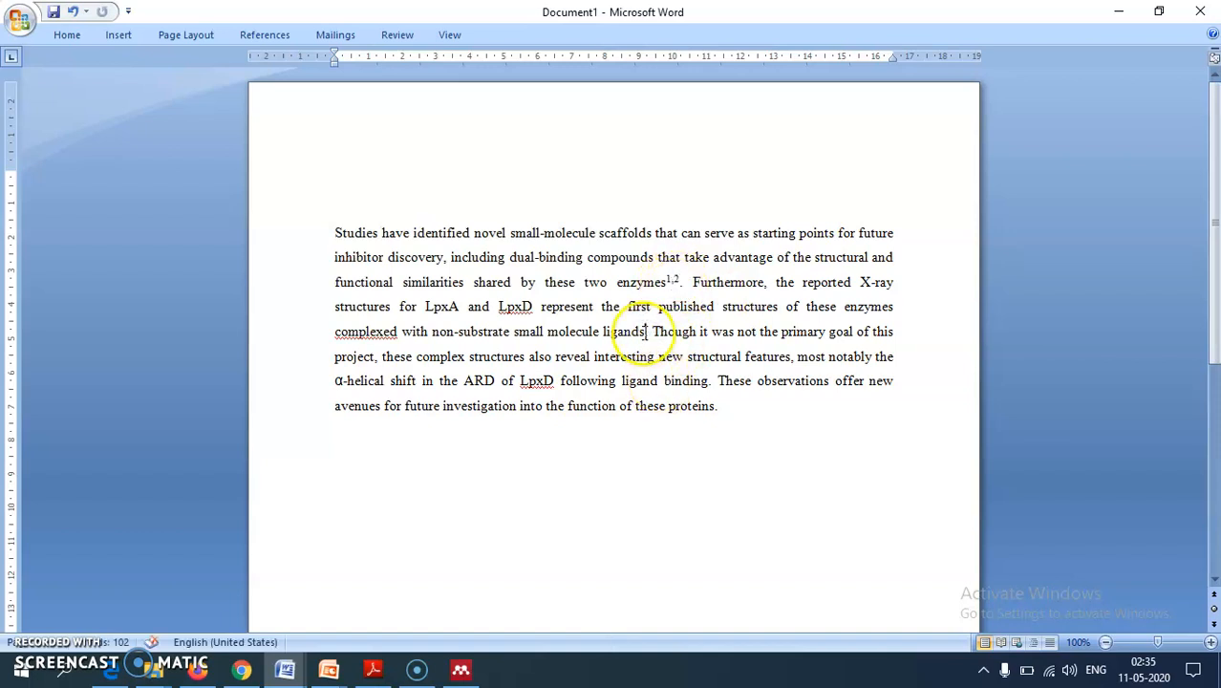
{"action": "left_click", "coordinate": [245, 40]}
{"action": "left_click", "coordinate": [342, 96]}
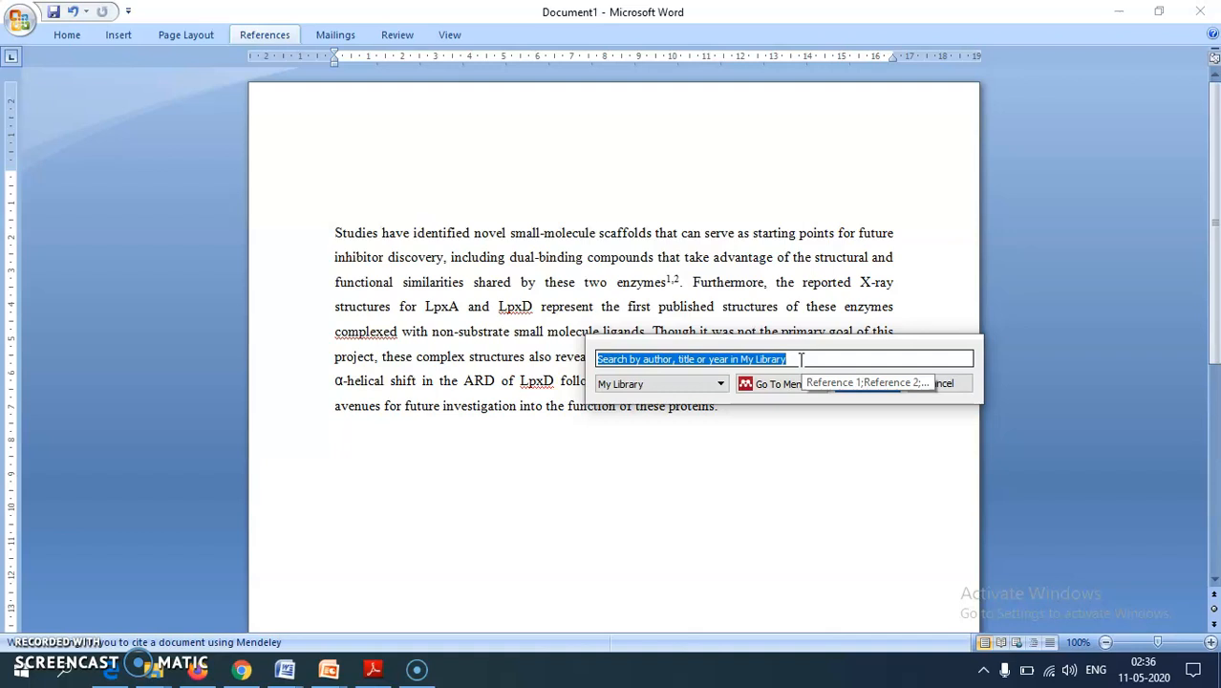
{"action": "type", "text": "cancer"}
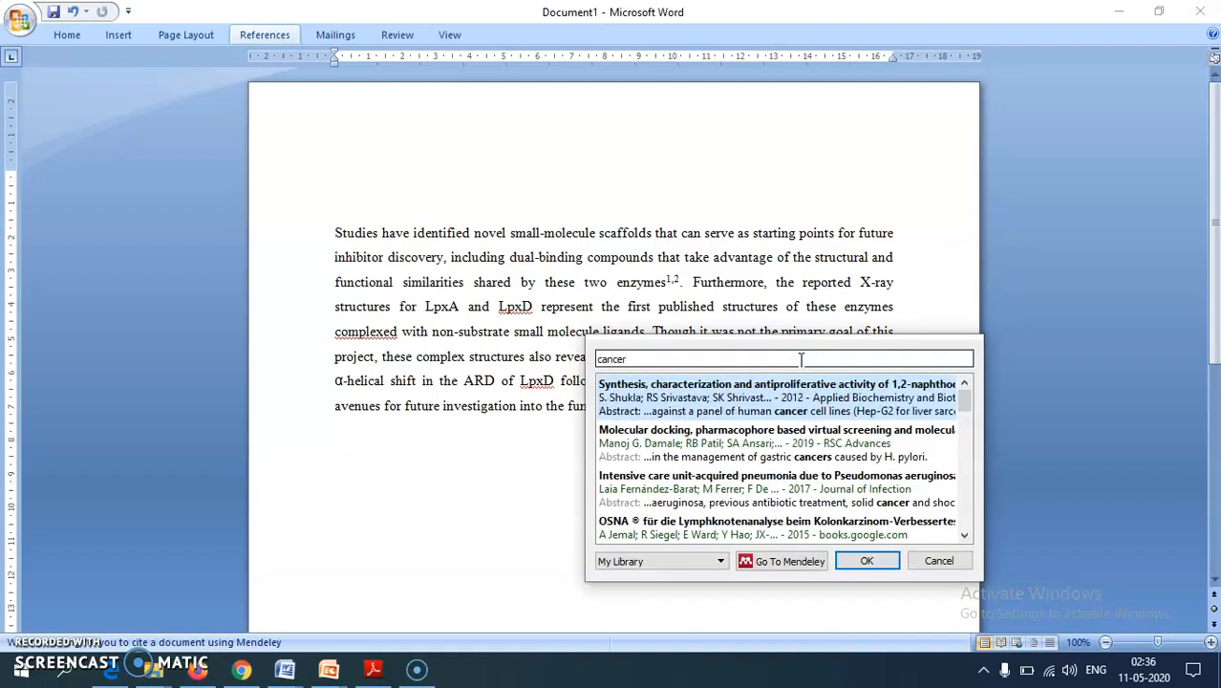
Step: Choose the "Cancer statistics, 2015." reference from the matching entries and insert it as the citation
{"action": "scroll", "coordinate": [801, 410], "scroll_direction": "down", "scroll_amount": 5}
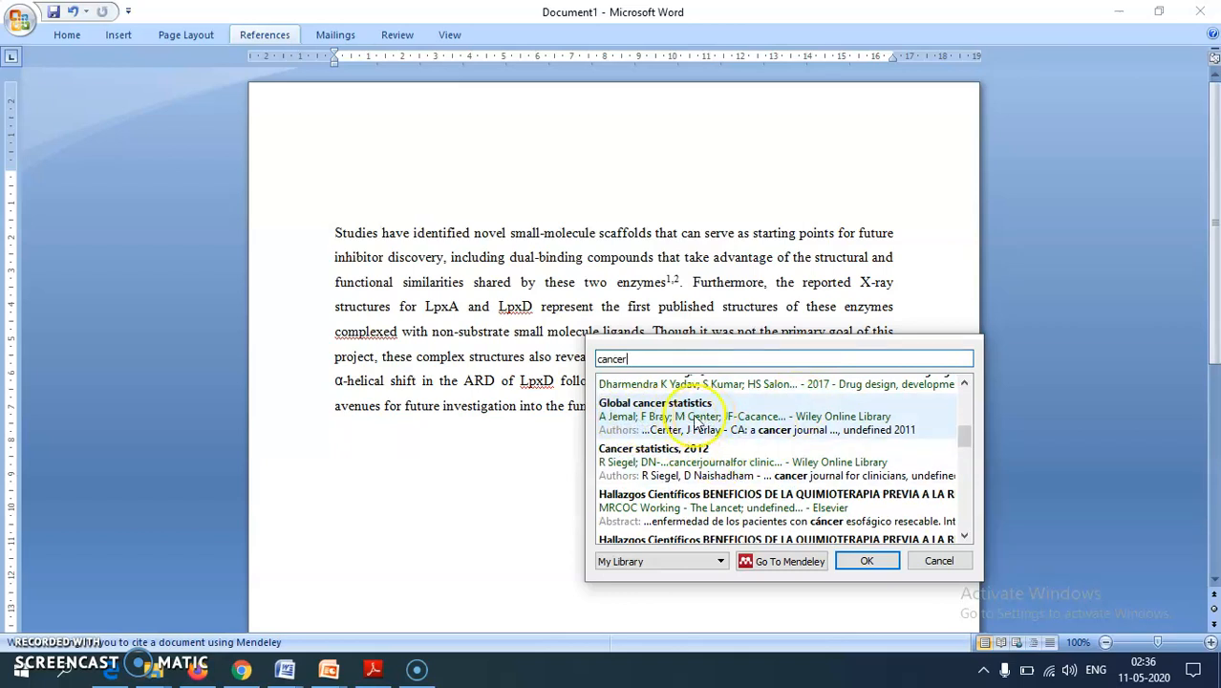
{"action": "scroll", "coordinate": [712, 422], "scroll_direction": "up", "scroll_amount": 5}
{"action": "scroll", "coordinate": [718, 424], "scroll_direction": "up", "scroll_amount": 3}
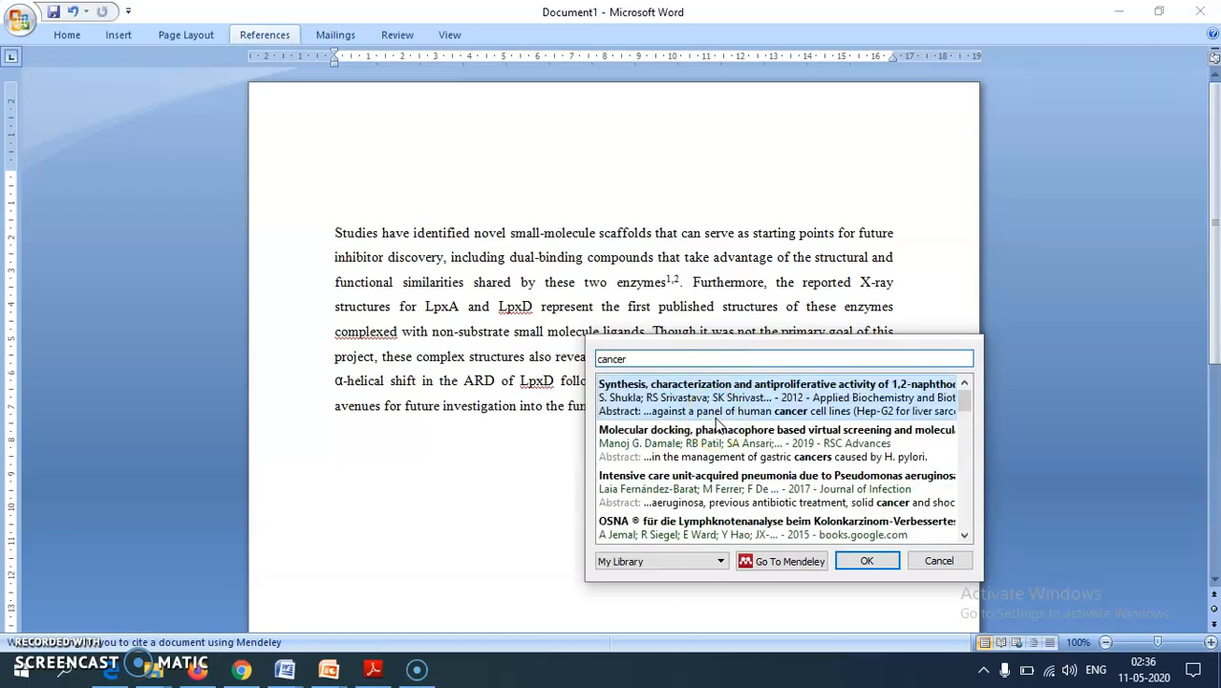
{"action": "scroll", "coordinate": [719, 424], "scroll_direction": "down", "scroll_amount": 5}
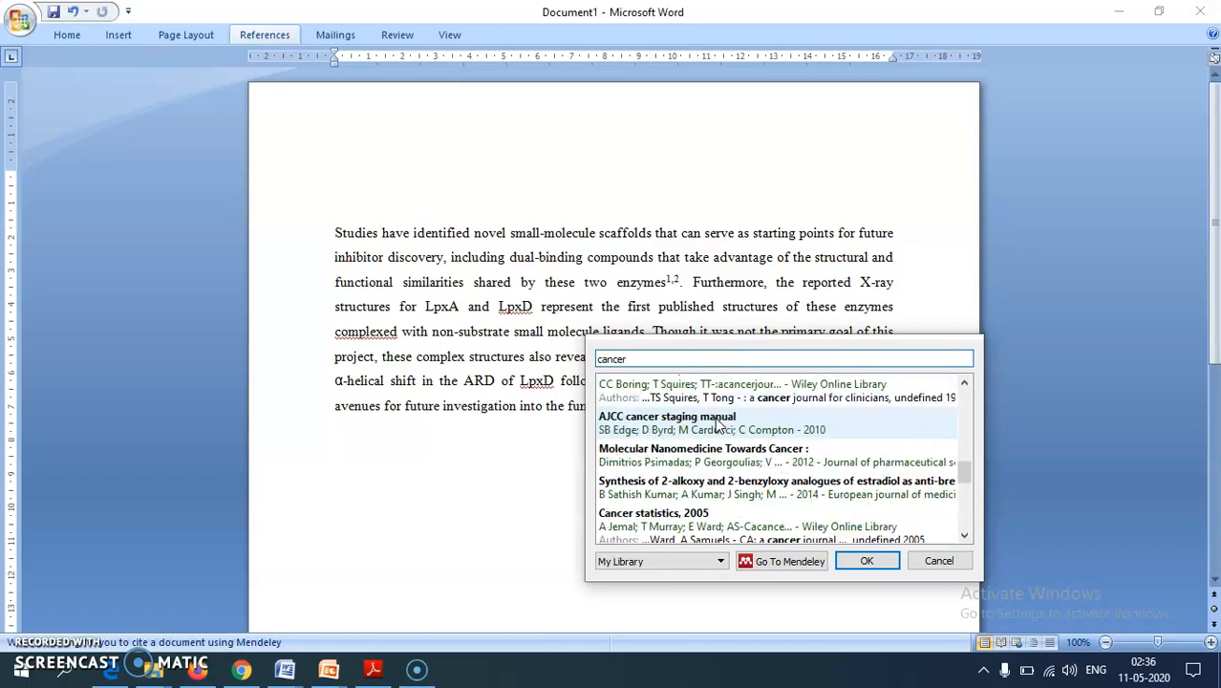
{"action": "scroll", "coordinate": [719, 423], "scroll_direction": "up", "scroll_amount": 3}
{"action": "scroll", "coordinate": [719, 424], "scroll_direction": "down", "scroll_amount": 3}
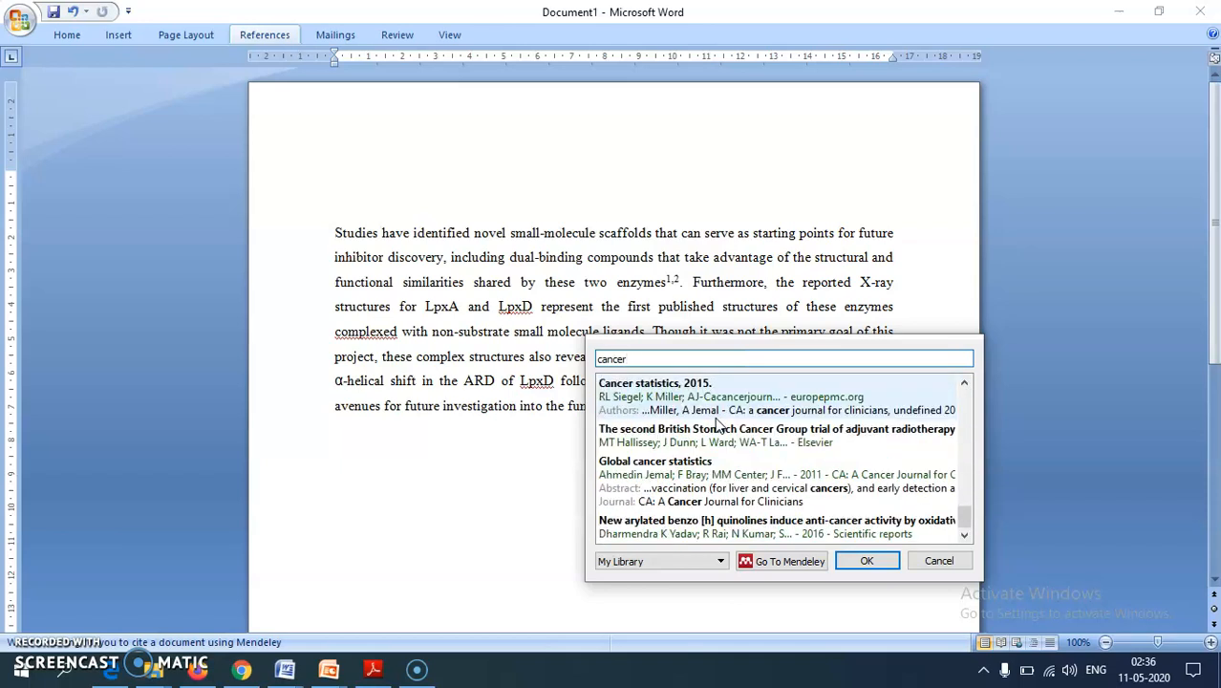
{"action": "scroll", "coordinate": [717, 426], "scroll_direction": "up", "scroll_amount": 3}
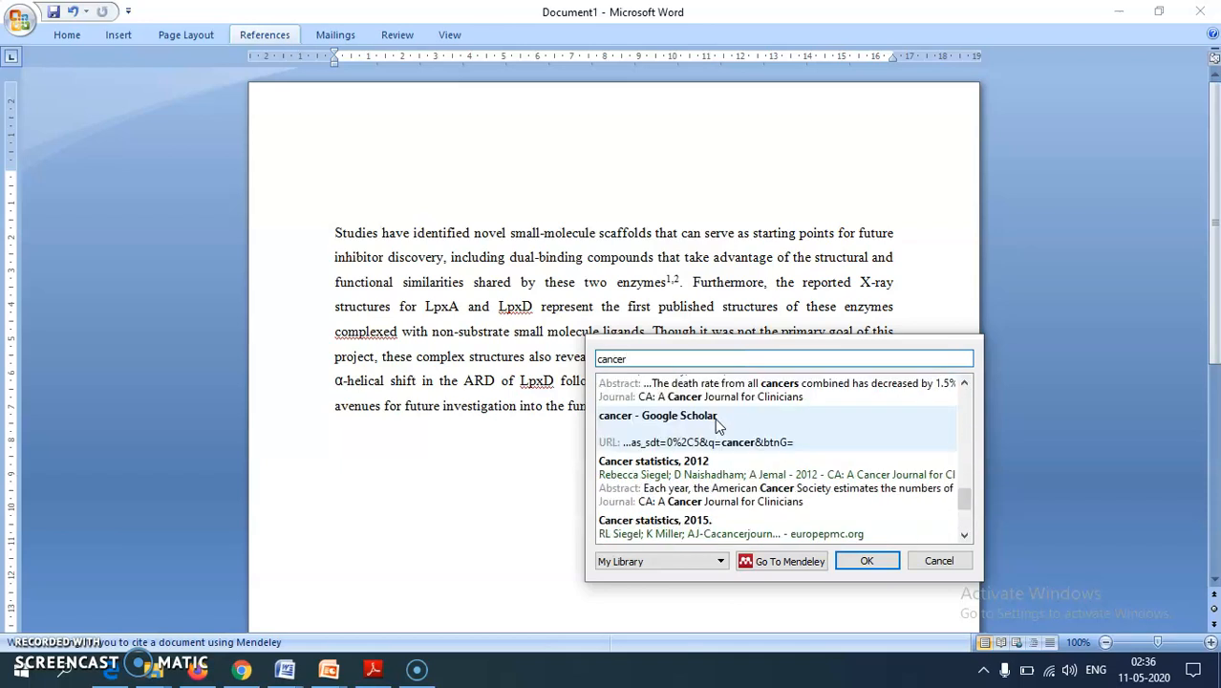
{"action": "scroll", "coordinate": [715, 434], "scroll_direction": "down", "scroll_amount": 3}
{"action": "left_click", "coordinate": [705, 447]}
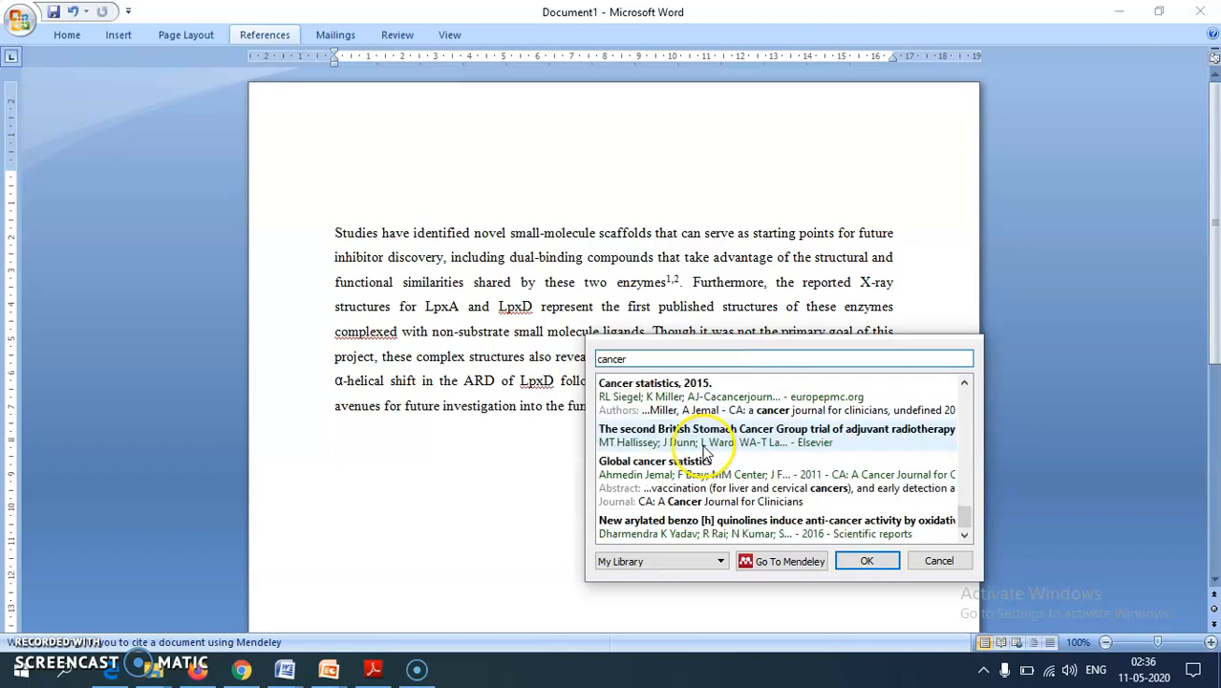
{"action": "left_click", "coordinate": [695, 394]}
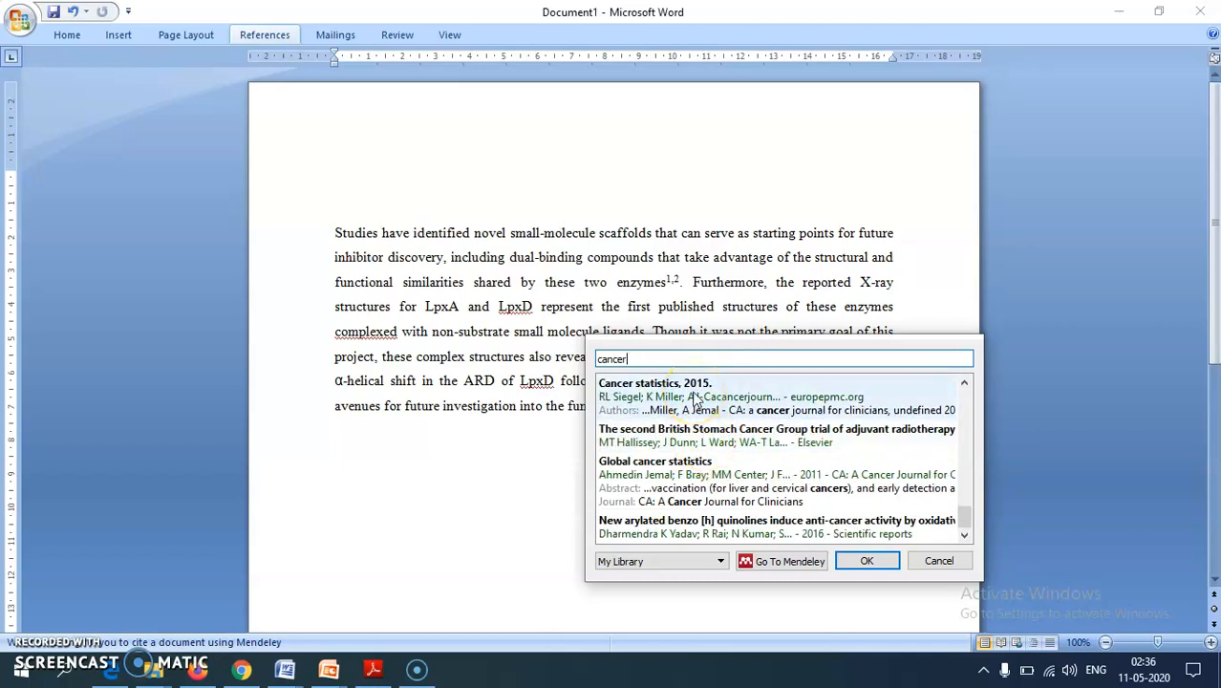
{"action": "left_click", "coordinate": [696, 399]}
{"action": "left_click", "coordinate": [866, 387]}
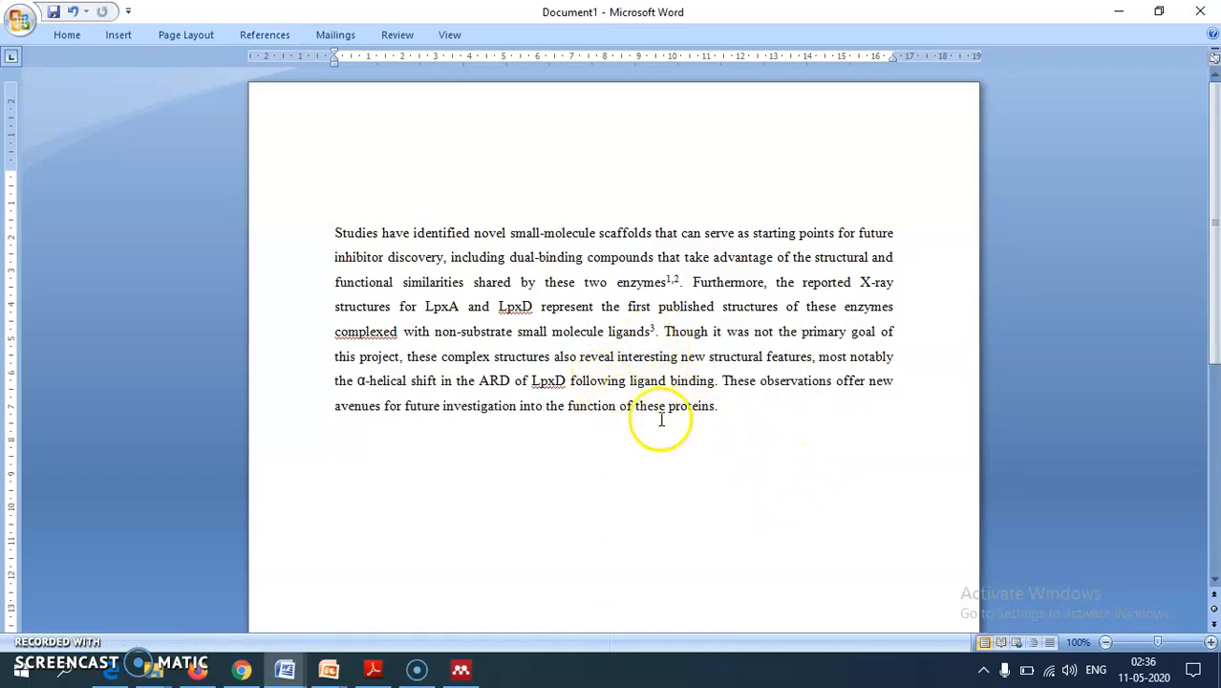
Step: Cite "Homology modeling a fast tool for drug discovery: current perspectives" after the final word "proteins", finding it with the search "homology"
{"action": "left_click", "coordinate": [717, 406]}
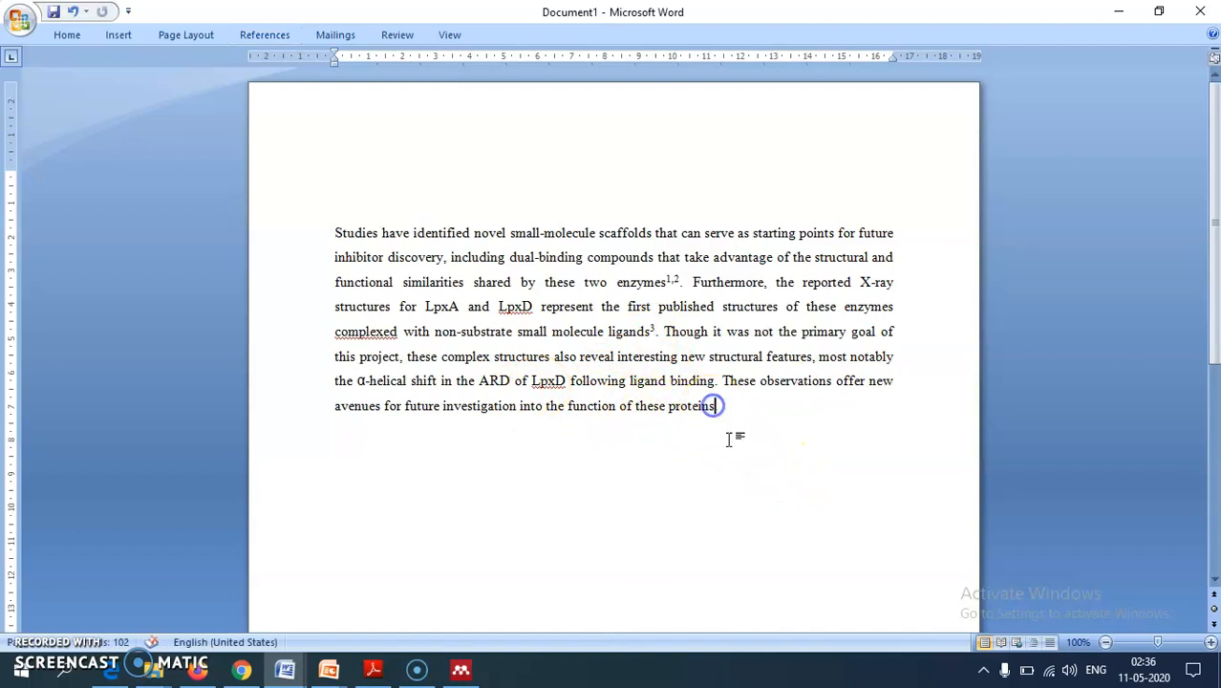
{"action": "left_click", "coordinate": [264, 38]}
{"action": "left_click", "coordinate": [335, 93]}
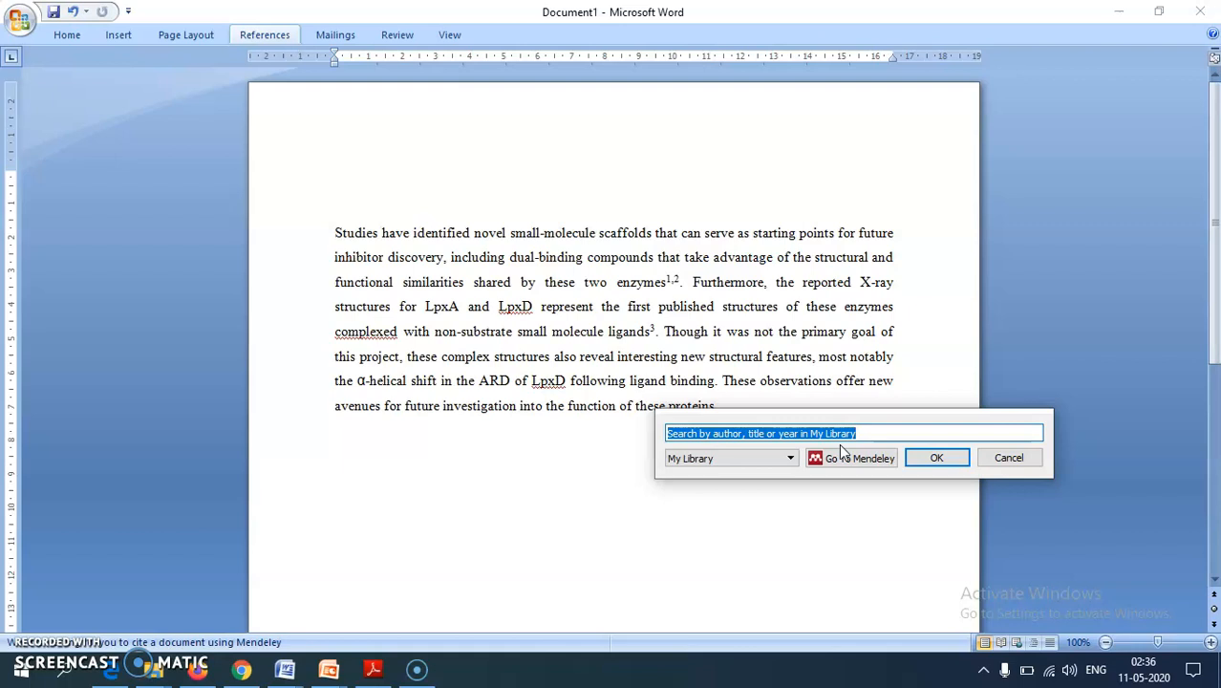
{"action": "type", "text": "homol"}
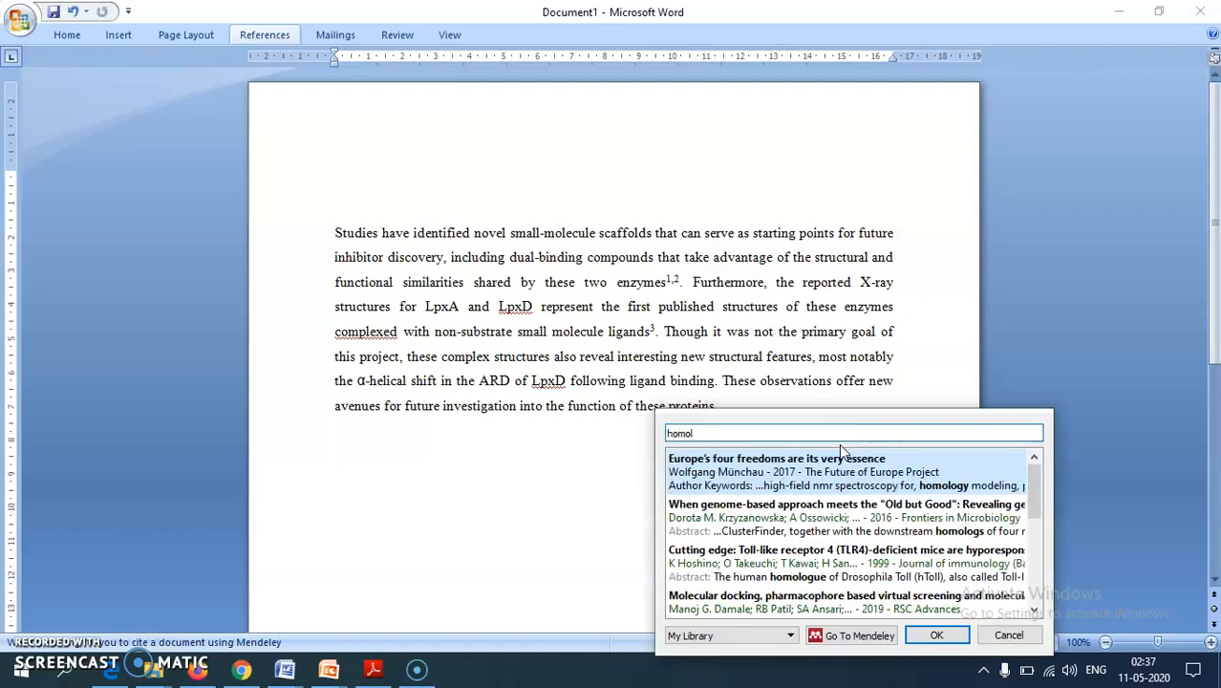
{"action": "type", "text": "ogy"}
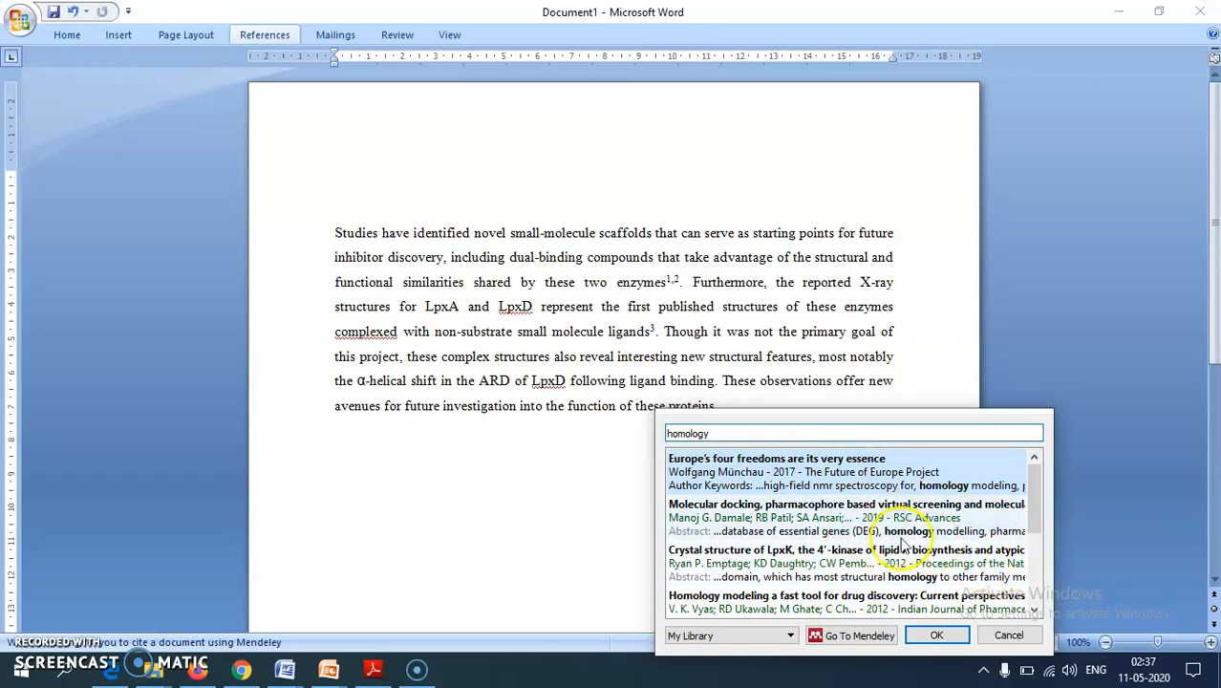
{"action": "scroll", "coordinate": [903, 543], "scroll_direction": "down", "scroll_amount": 3}
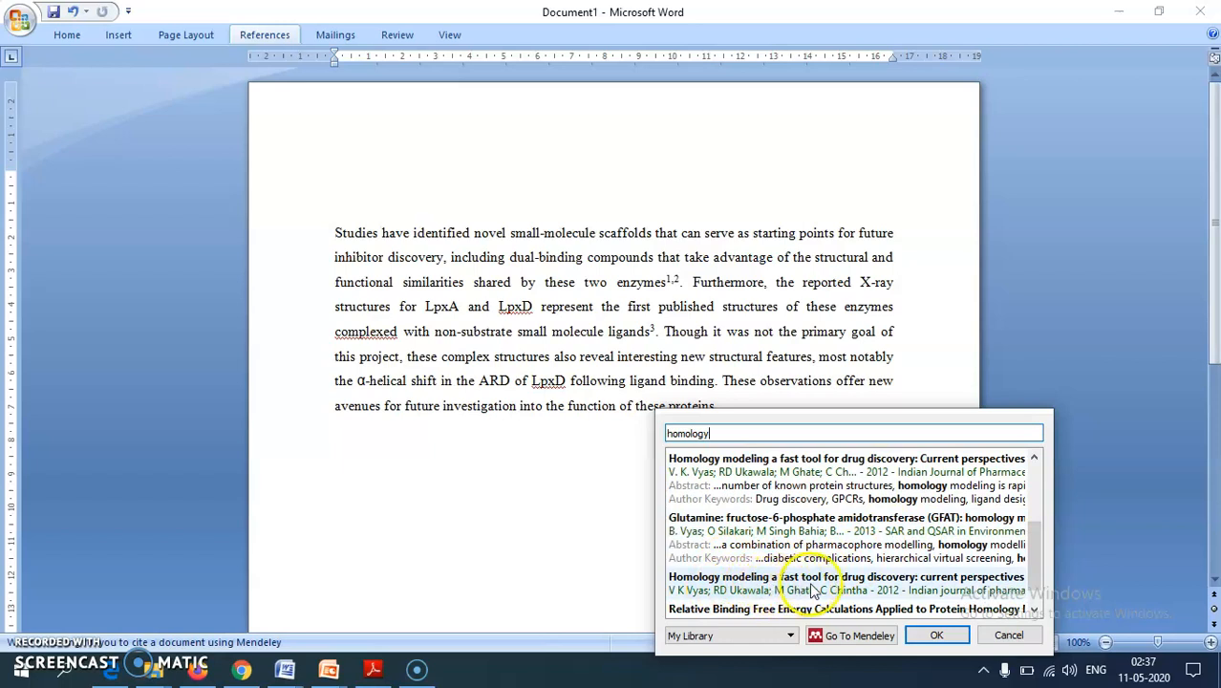
{"action": "left_click", "coordinate": [926, 593]}
{"action": "left_click", "coordinate": [941, 458]}
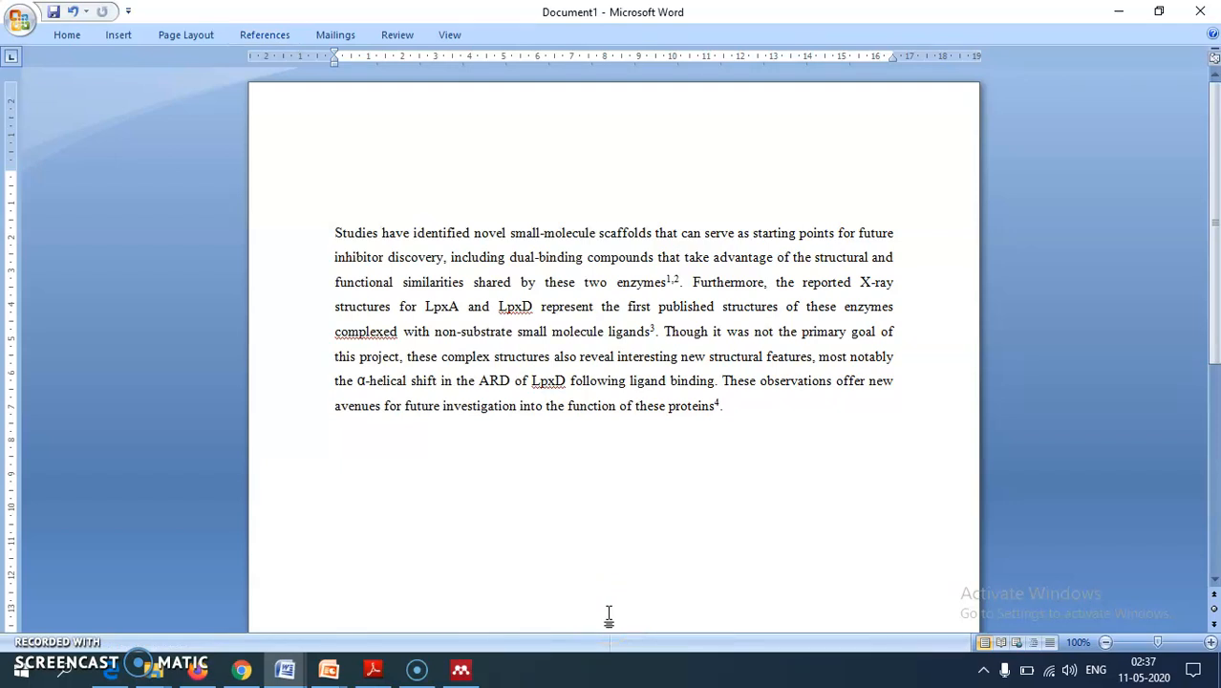
Step: Add a correctly spelled "References:" heading below the paragraph and insert the Mendeley bibliography on the line beneath it
{"action": "left_click", "coordinate": [355, 492]}
{"action": "left_click", "coordinate": [789, 408]}
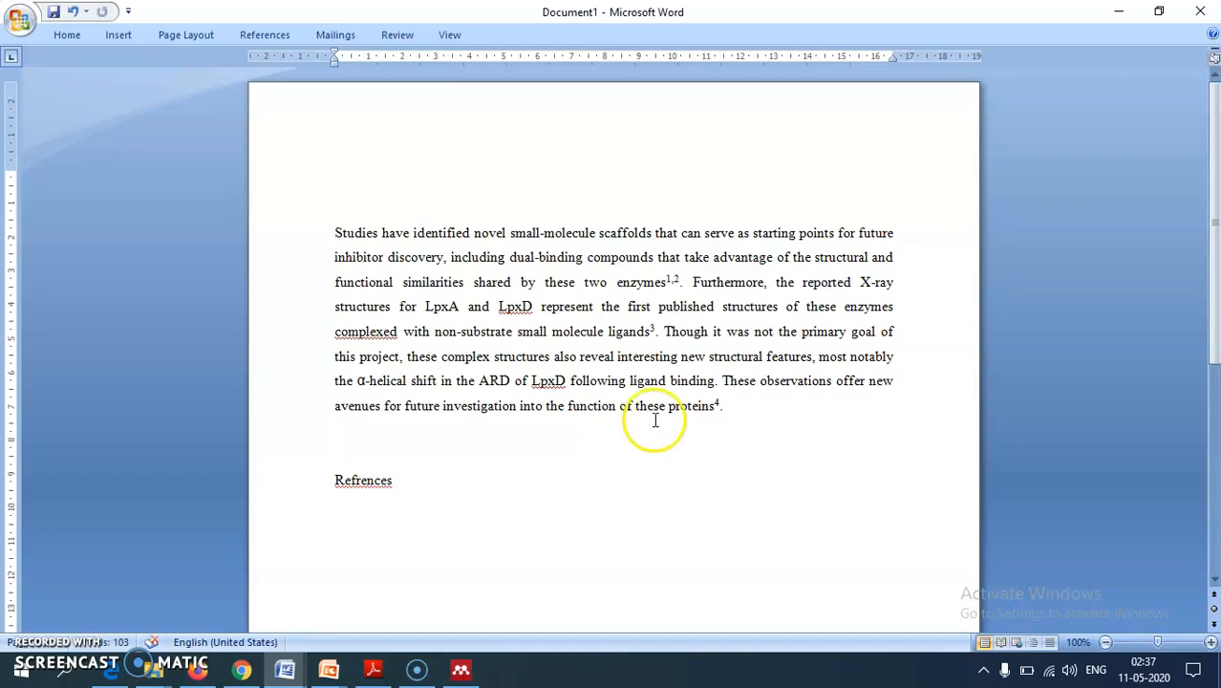
{"action": "left_click", "coordinate": [375, 481]}
{"action": "right_click", "coordinate": [375, 482]}
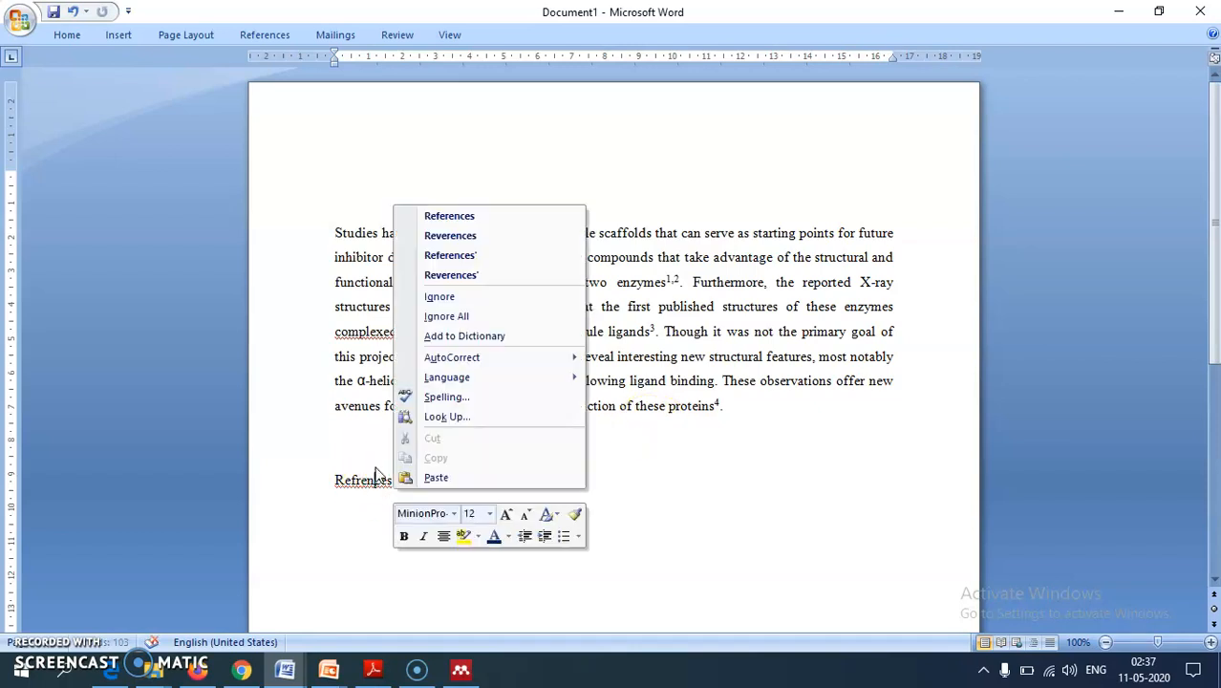
{"action": "left_click", "coordinate": [463, 217]}
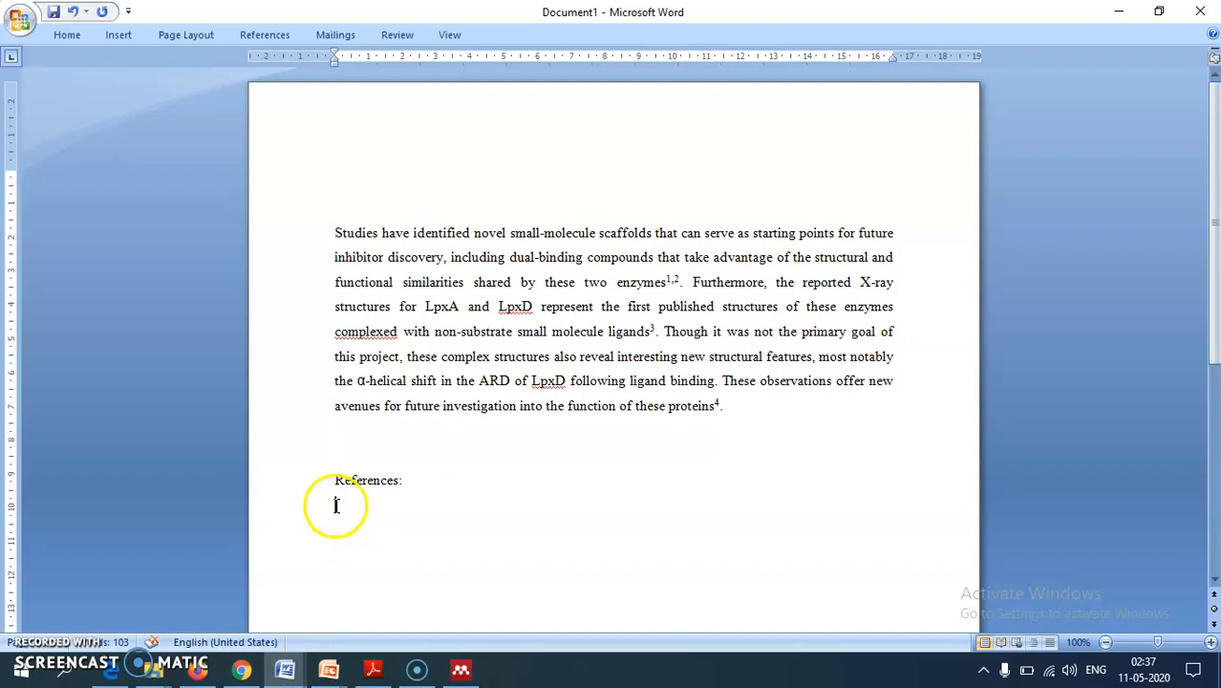
{"action": "left_click", "coordinate": [263, 35]}
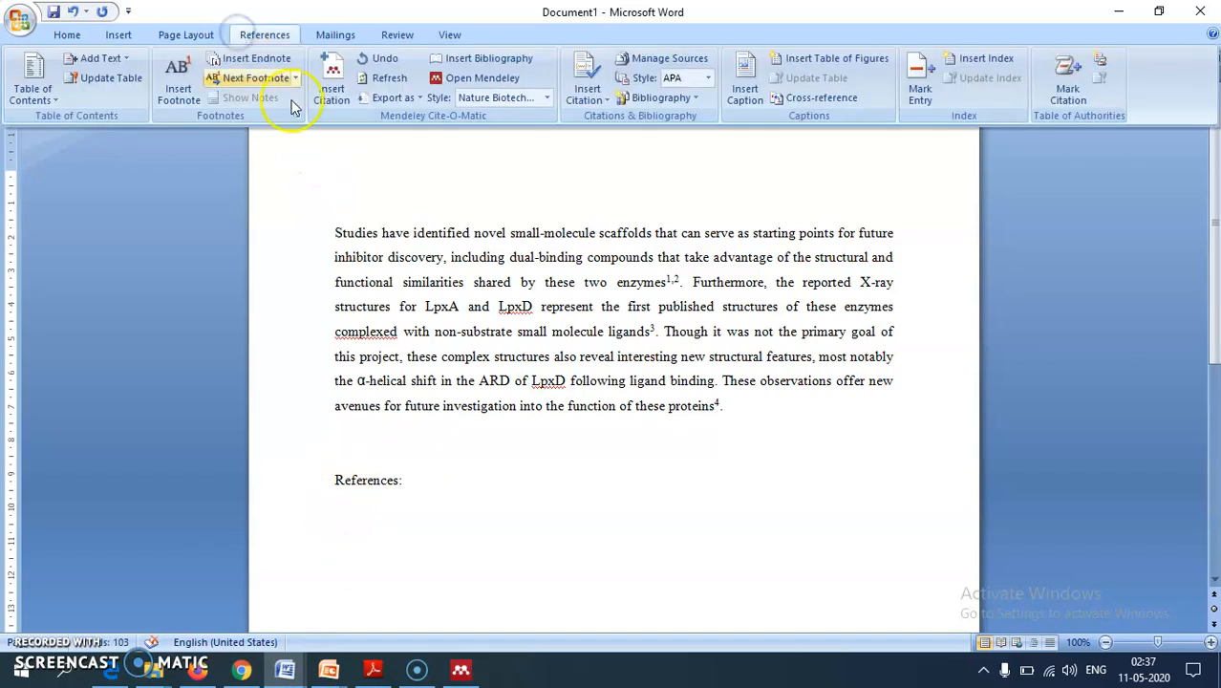
{"action": "left_click", "coordinate": [473, 59]}
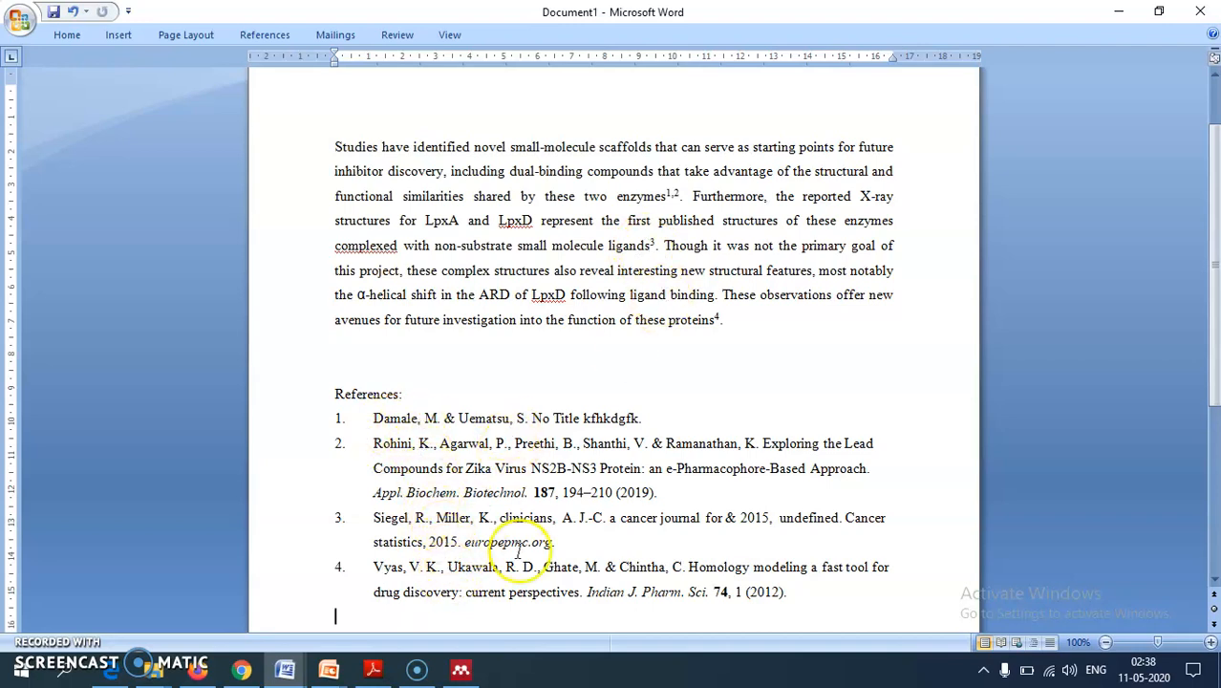
Step: Switch the document's Mendeley citation style to American Chemical Society
{"action": "left_click", "coordinate": [262, 34]}
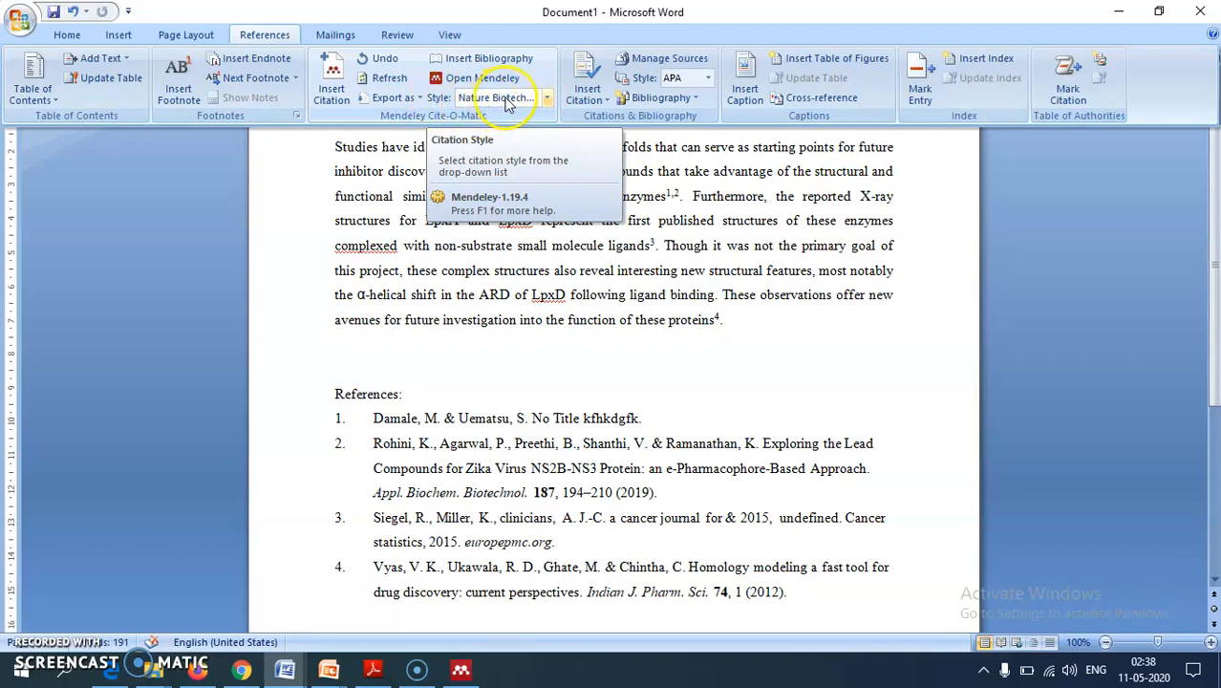
{"action": "left_click", "coordinate": [545, 98]}
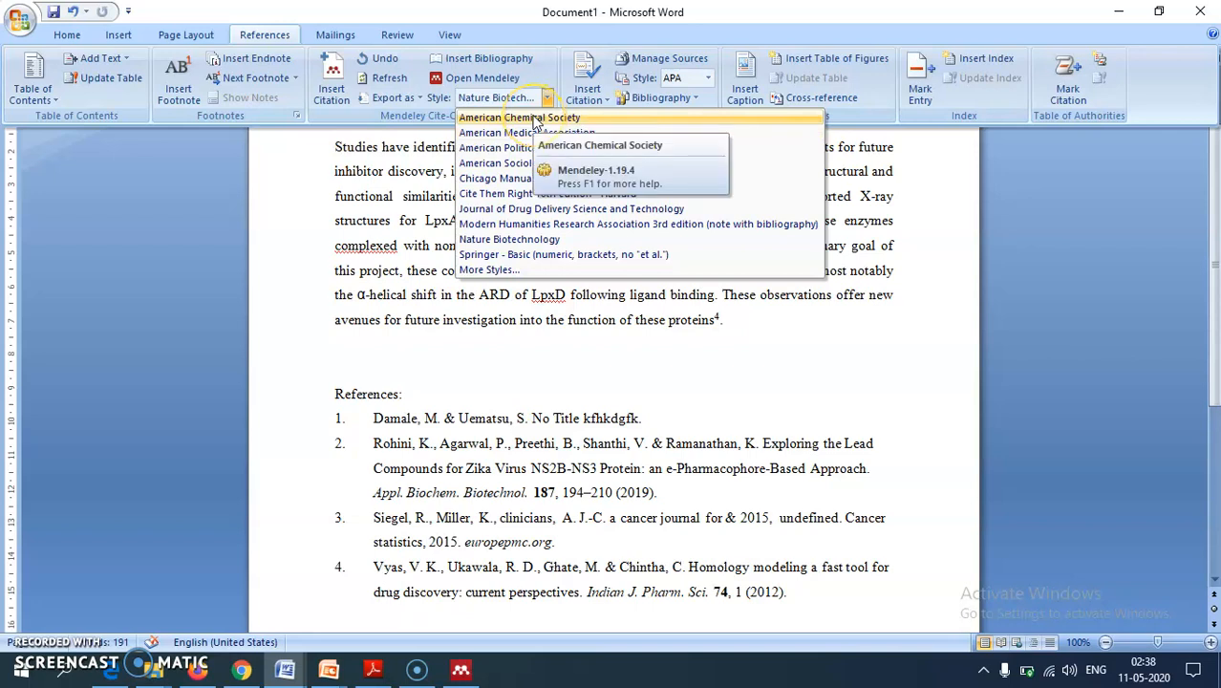
{"action": "left_click", "coordinate": [536, 119]}
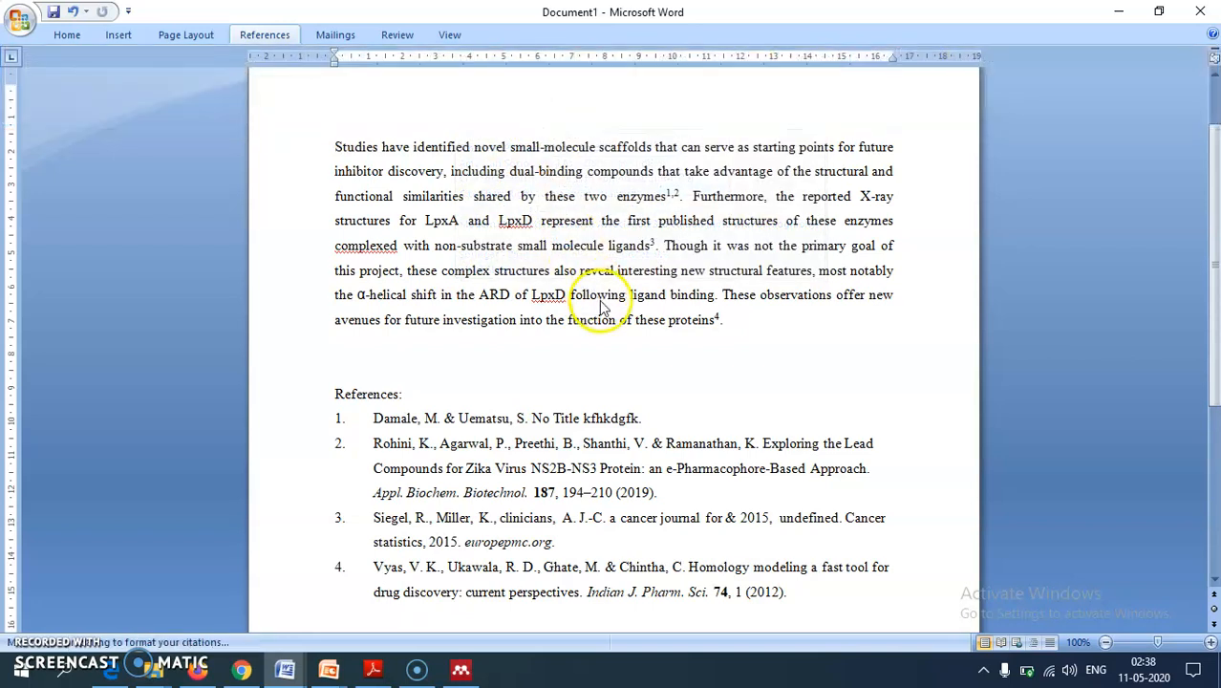
{"action": "left_click", "coordinate": [683, 424]}
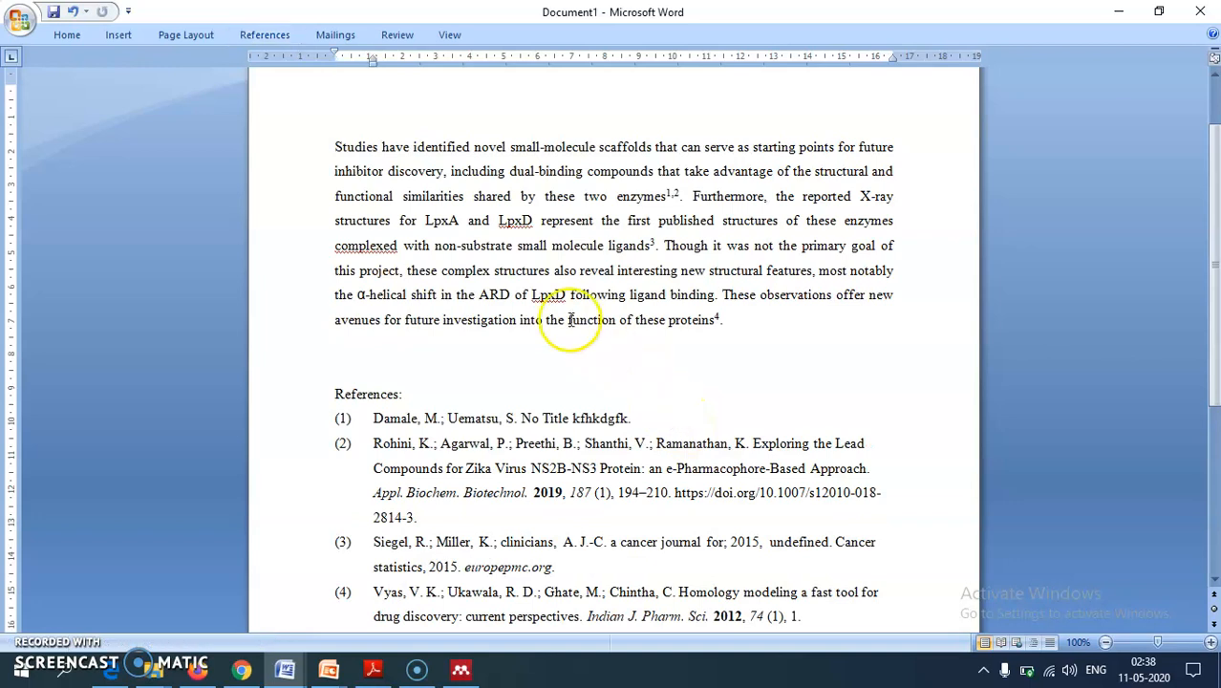
Step: Change the Mendeley citation style to "Springer - Basic (numeric, brackets, no "et al.")" for the citations and bibliography
{"action": "scroll", "coordinate": [564, 401], "scroll_direction": "up", "scroll_amount": 1}
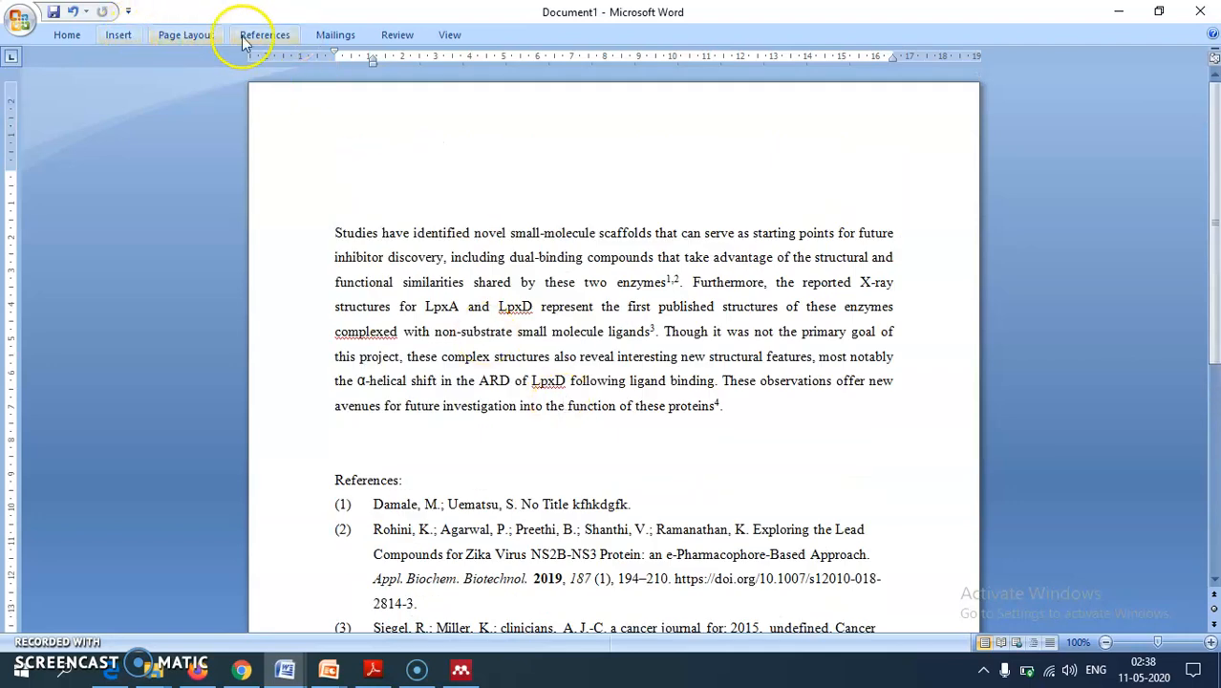
{"action": "left_click", "coordinate": [206, 37]}
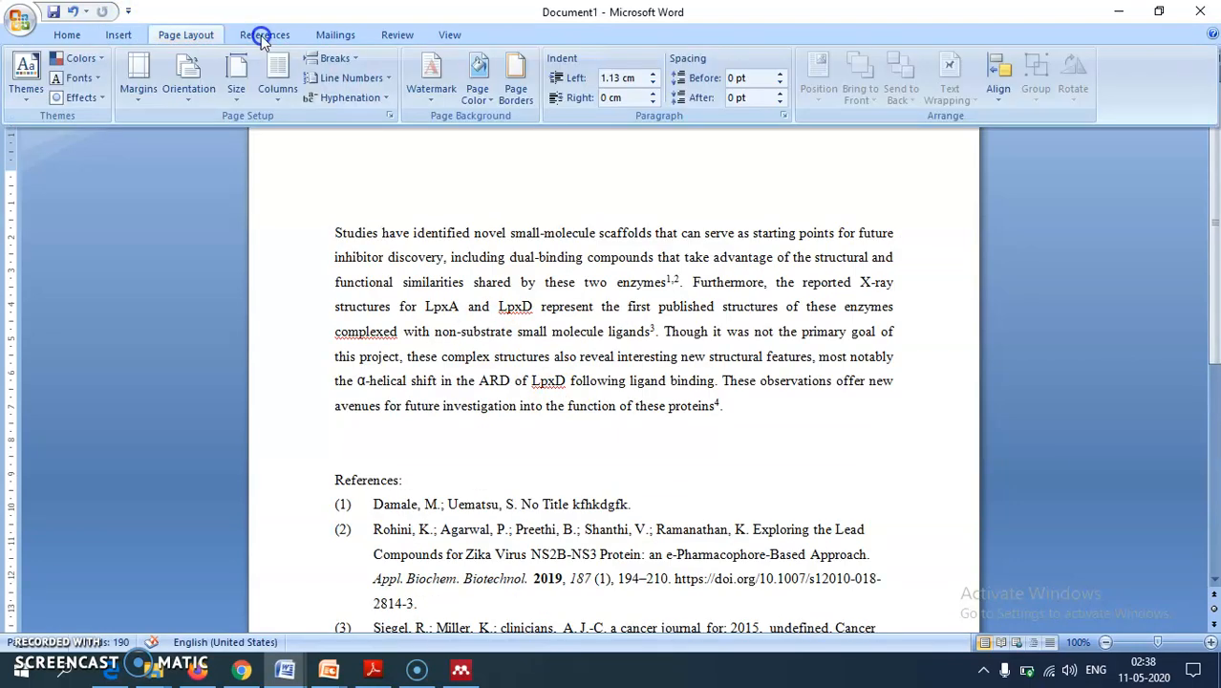
{"action": "left_click", "coordinate": [268, 36]}
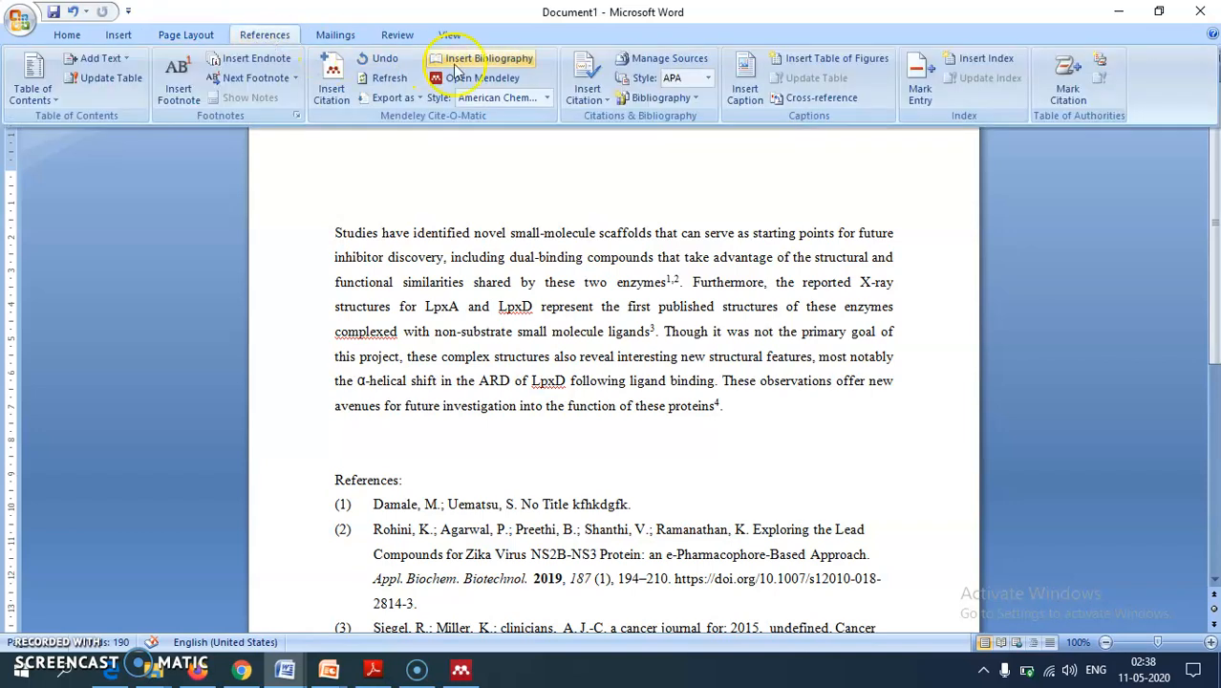
{"action": "left_click", "coordinate": [541, 98]}
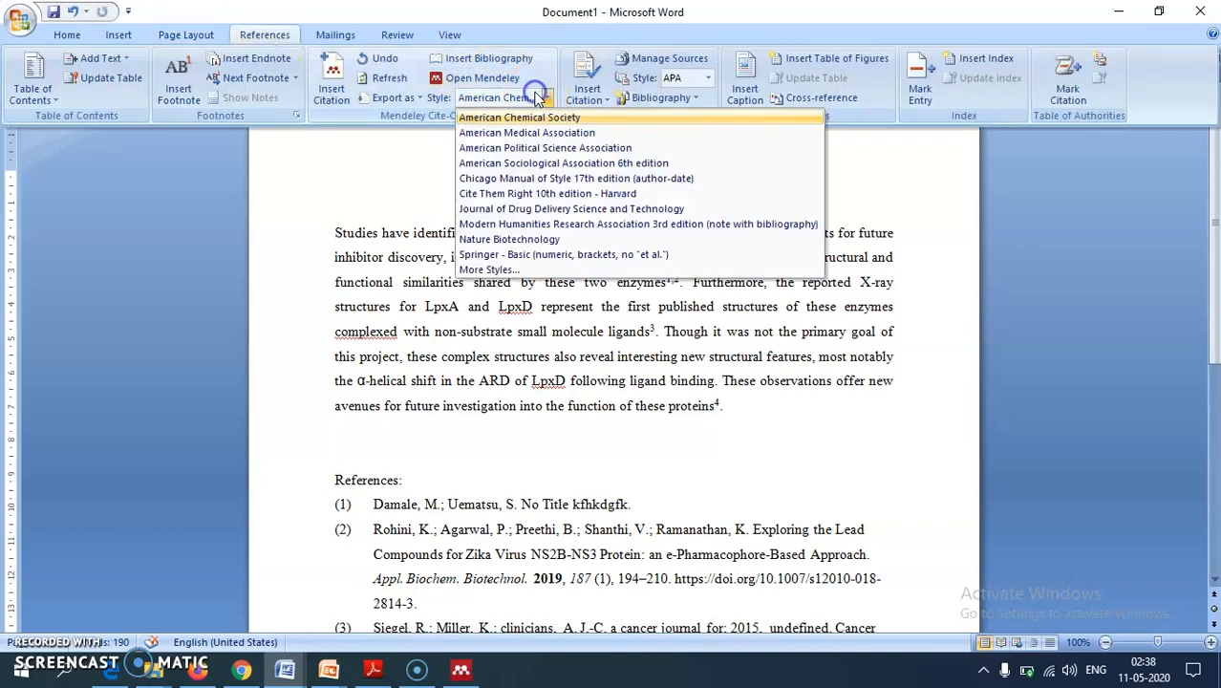
{"action": "left_click", "coordinate": [532, 255]}
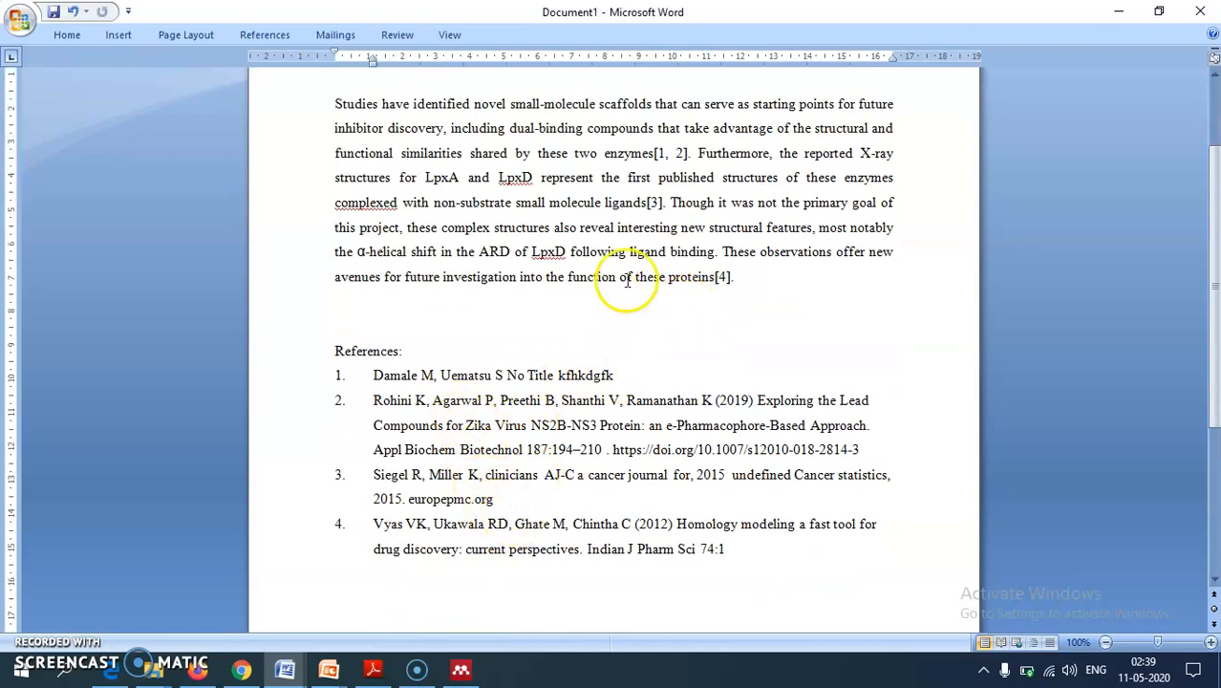
{"action": "left_click", "coordinate": [478, 409]}
Step: Reformat the citations and bibliography with the Mendeley style "Journal of Drug Delivery Science and Technology"
{"action": "scroll", "coordinate": [508, 411], "scroll_direction": "up", "scroll_amount": 3}
{"action": "left_click", "coordinate": [264, 35]}
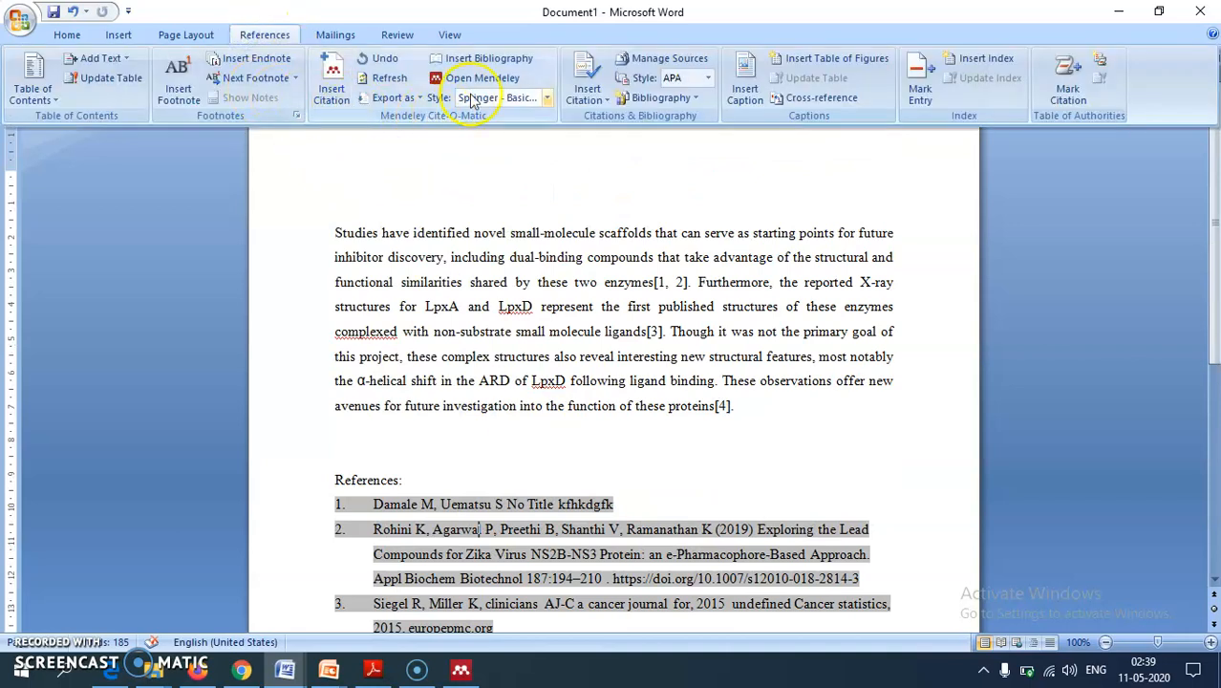
{"action": "left_click", "coordinate": [543, 99]}
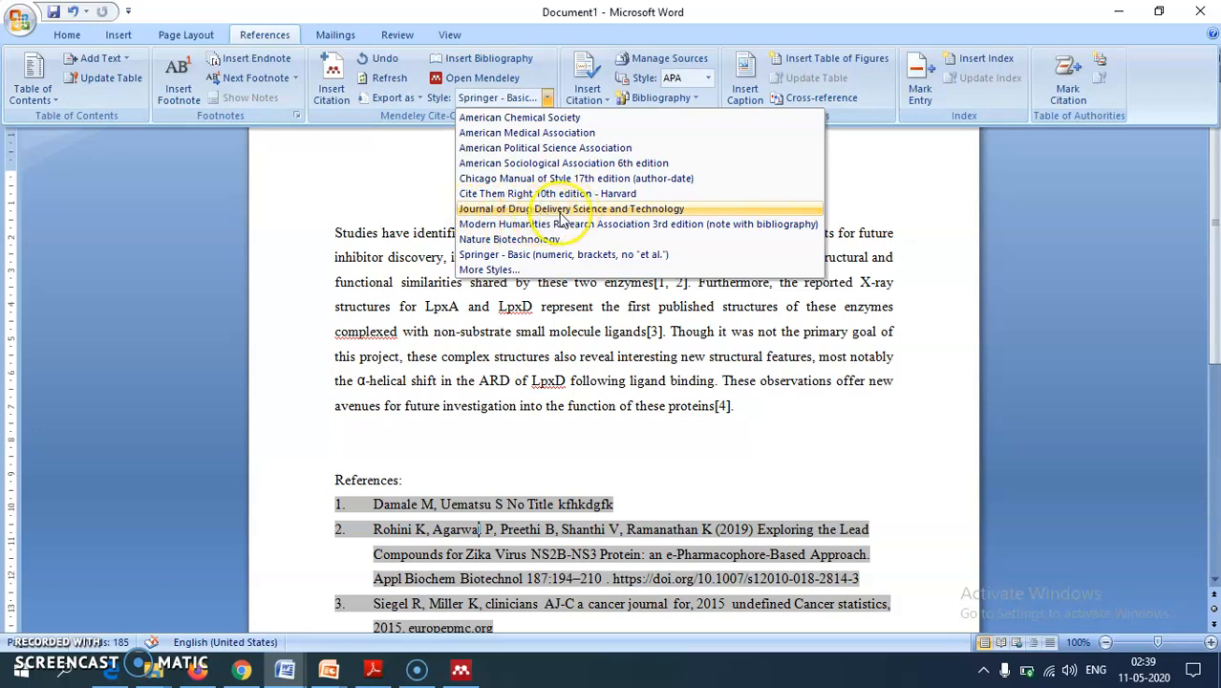
{"action": "left_click", "coordinate": [632, 210]}
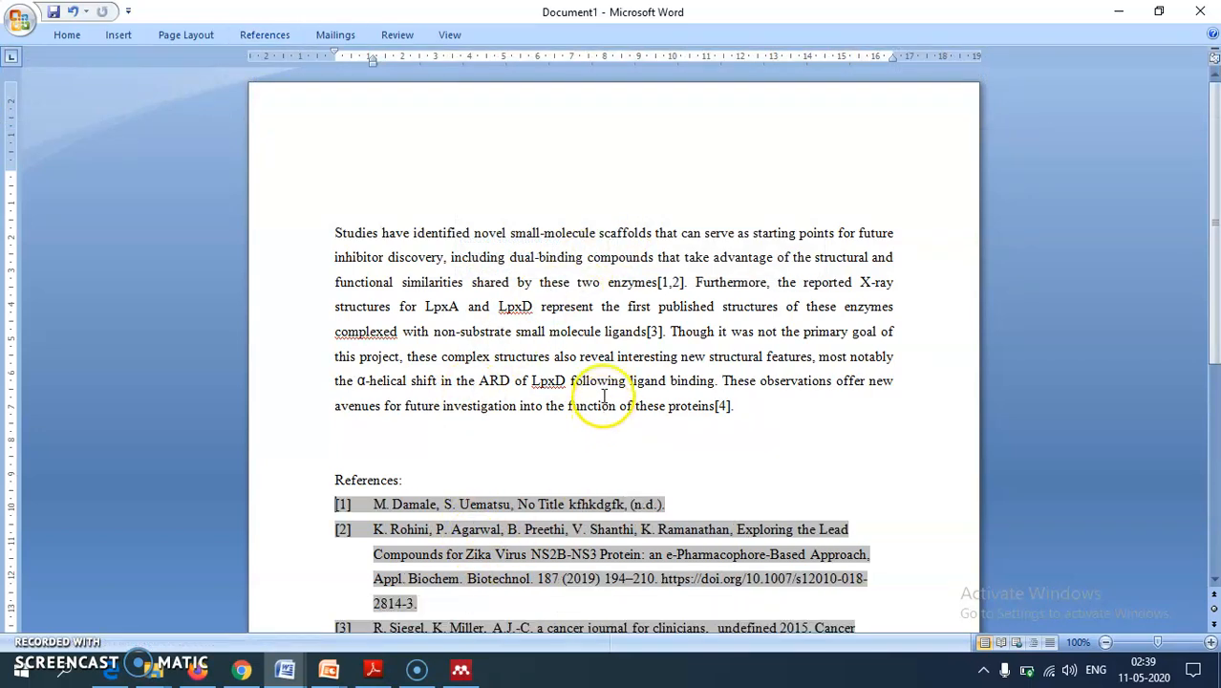
Step: Search Mendeley's installed citation styles for "sci", apply American Political Science Association, and review the reformatted citations and references
{"action": "left_click", "coordinate": [265, 34]}
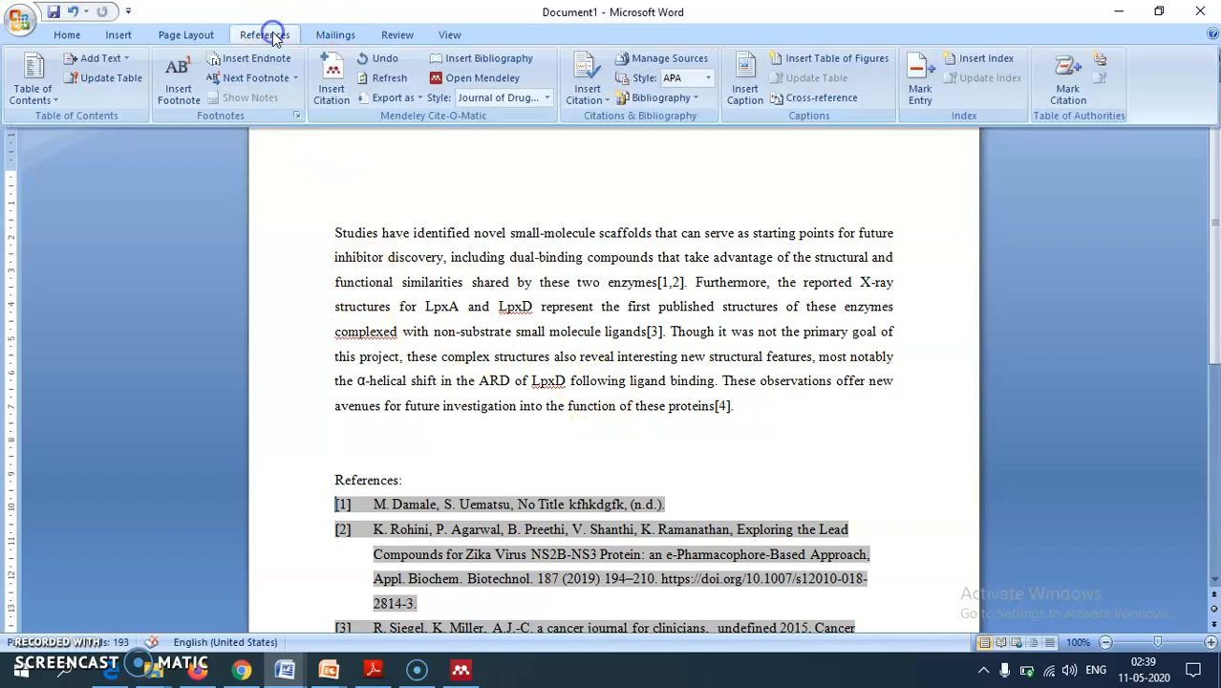
{"action": "left_click", "coordinate": [492, 103]}
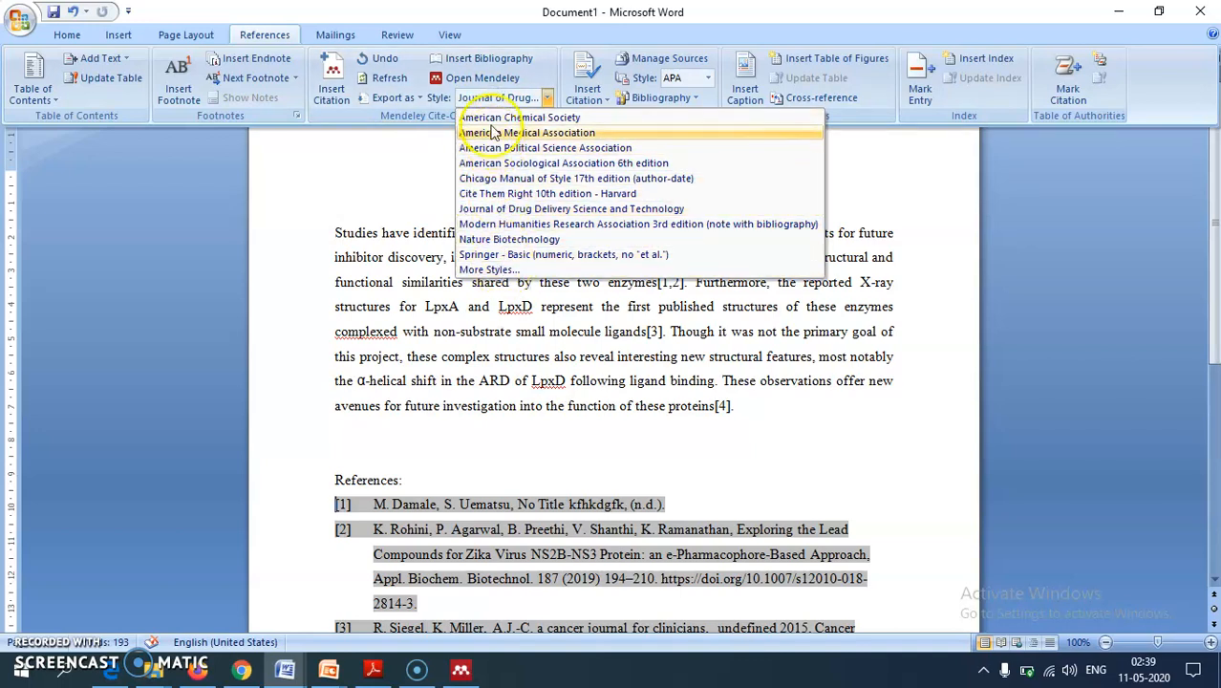
{"action": "left_click", "coordinate": [481, 271]}
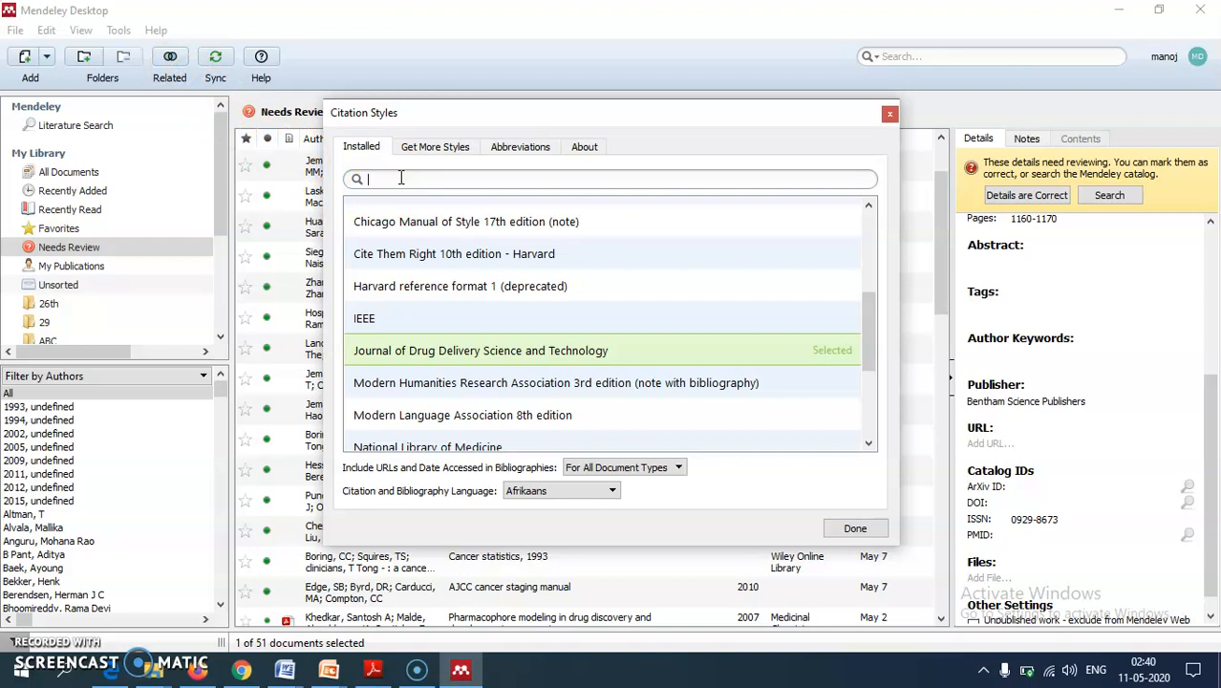
{"action": "type", "text": "sci"}
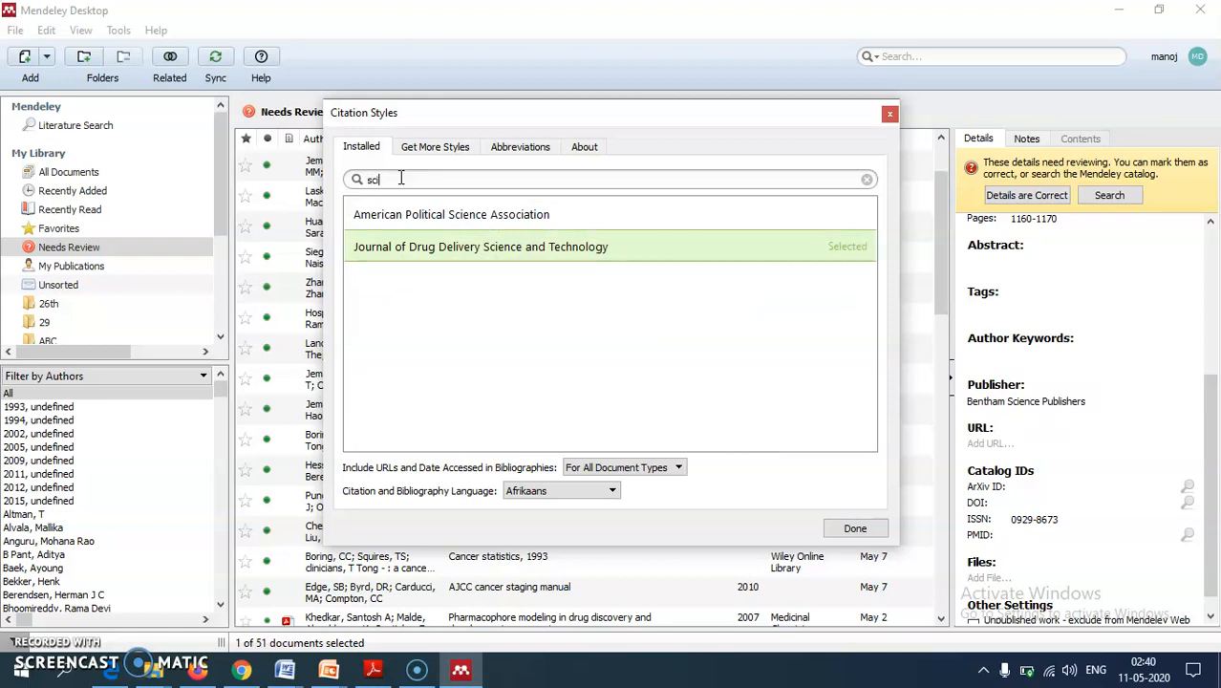
{"action": "left_click", "coordinate": [456, 222]}
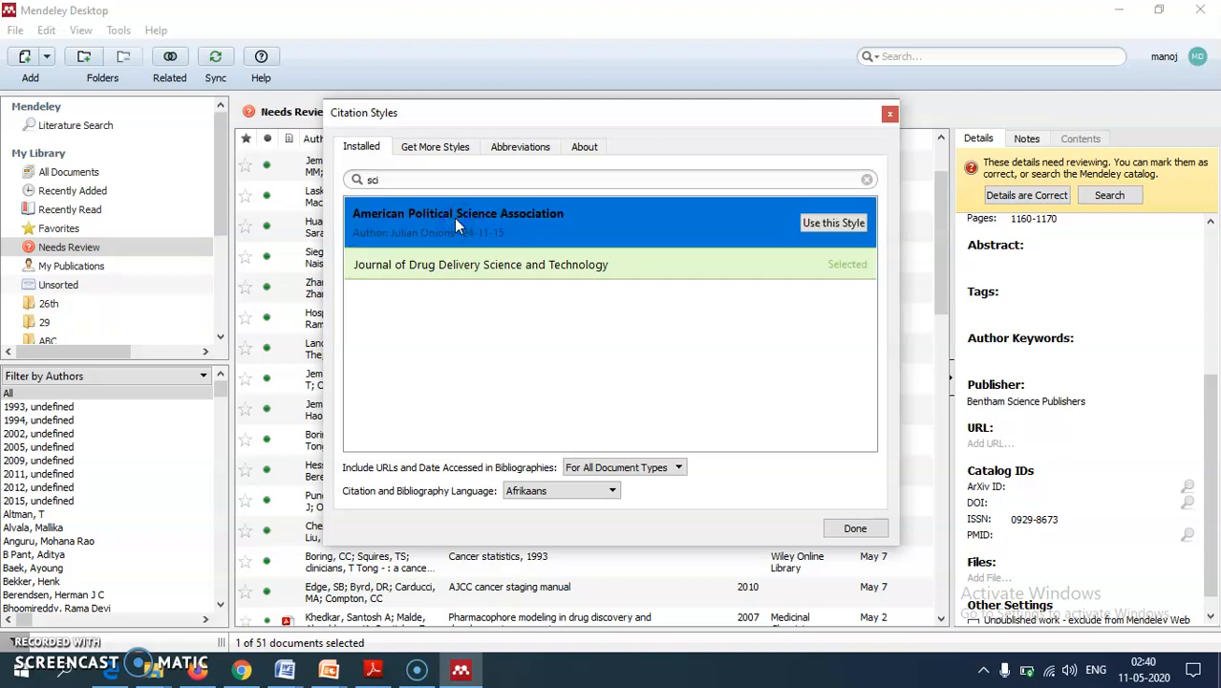
{"action": "left_click", "coordinate": [829, 222]}
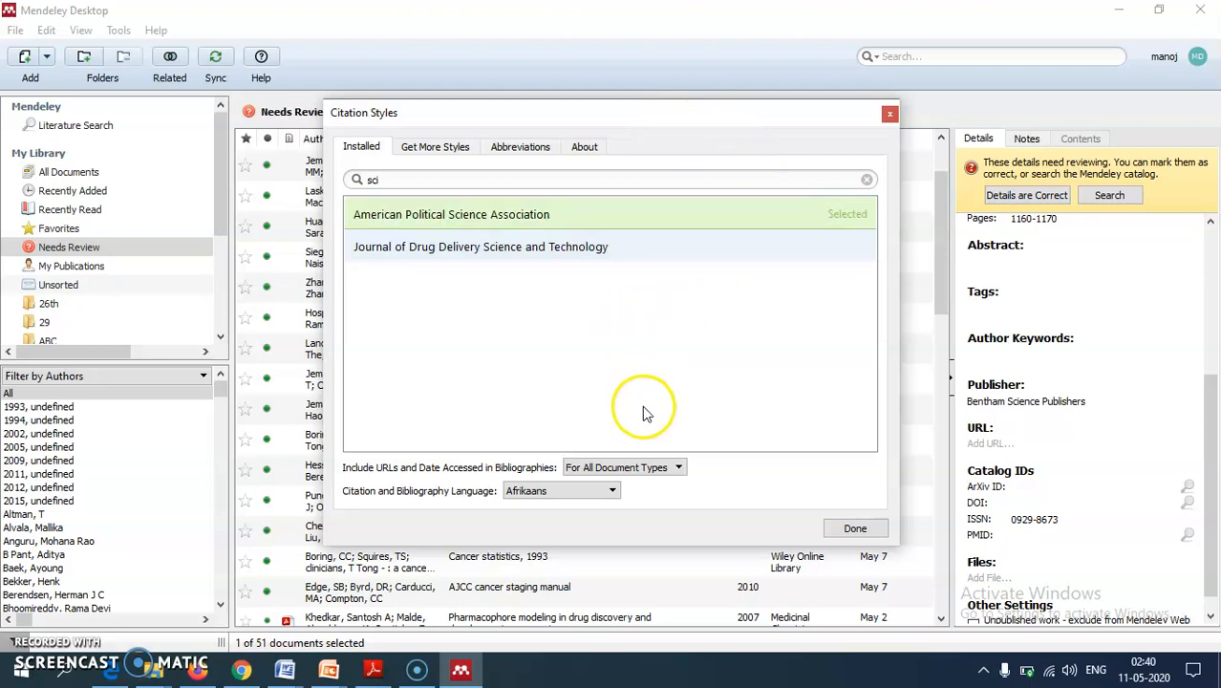
{"action": "left_click", "coordinate": [855, 528]}
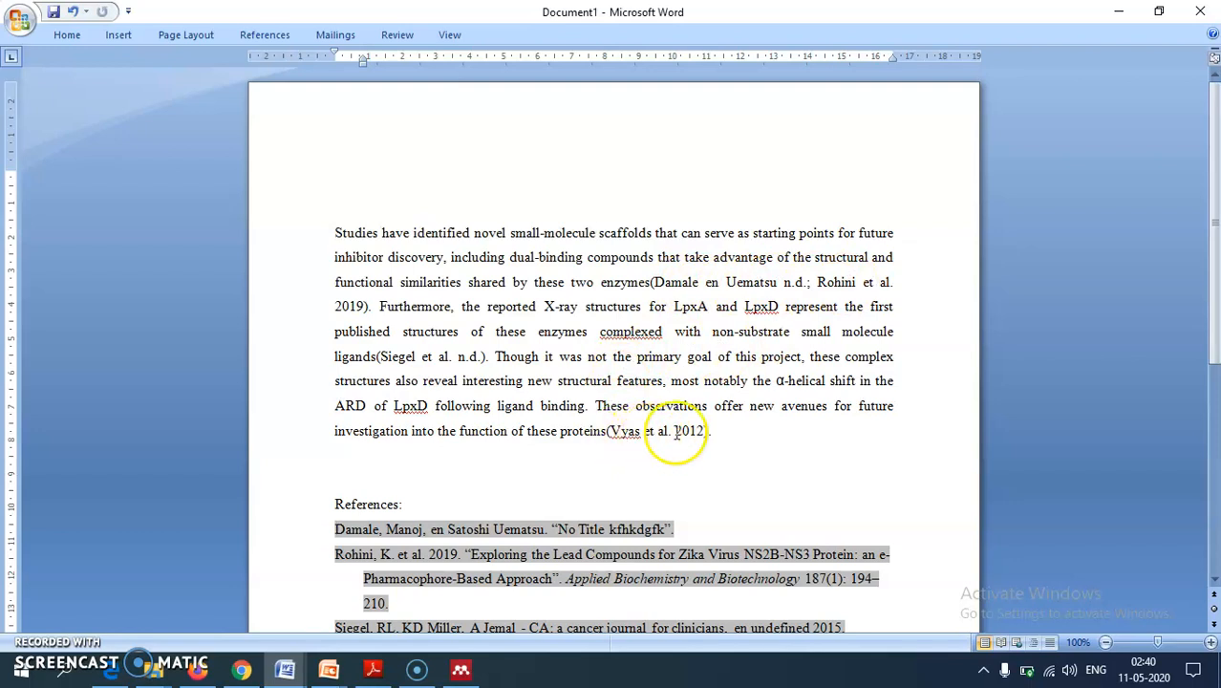
{"action": "scroll", "coordinate": [586, 471], "scroll_direction": "down", "scroll_amount": 2}
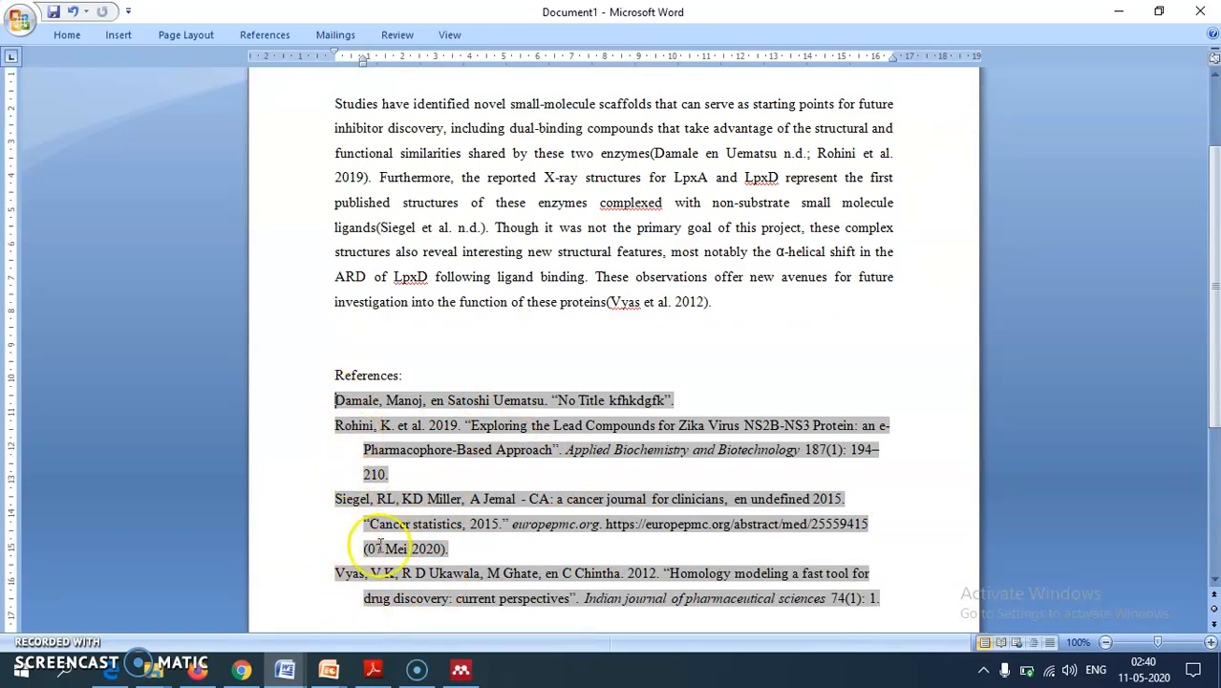
{"action": "scroll", "coordinate": [561, 523], "scroll_direction": "up", "scroll_amount": 2}
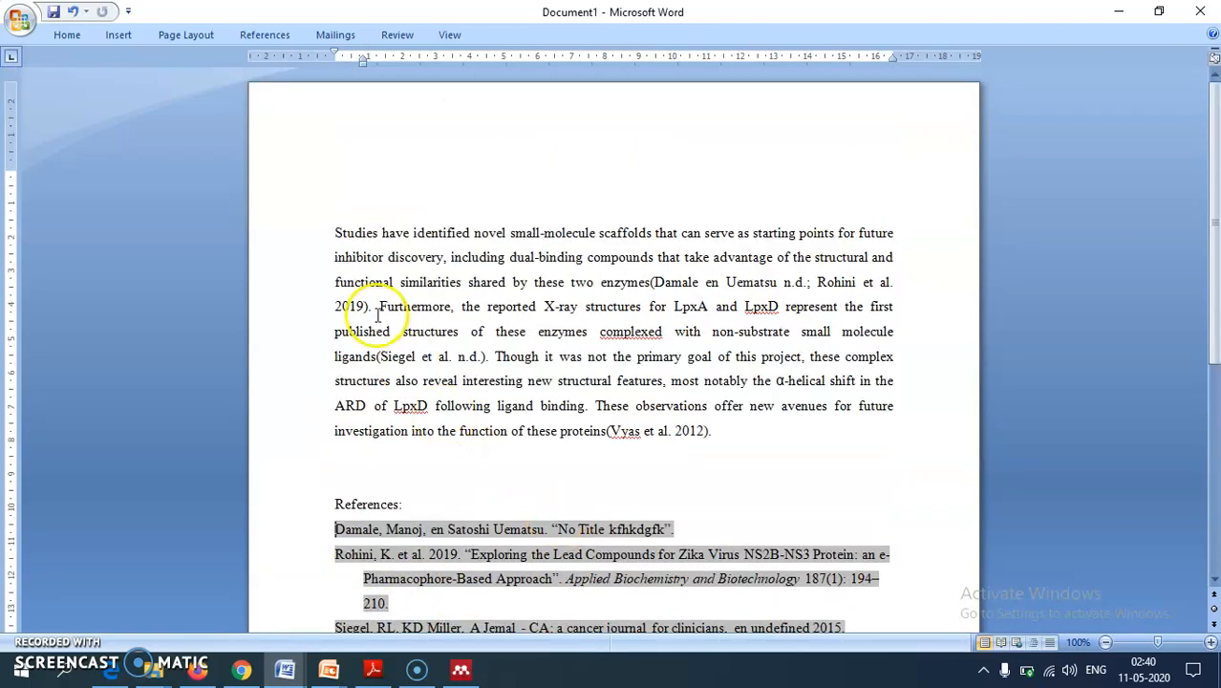
{"action": "left_click", "coordinate": [200, 40]}
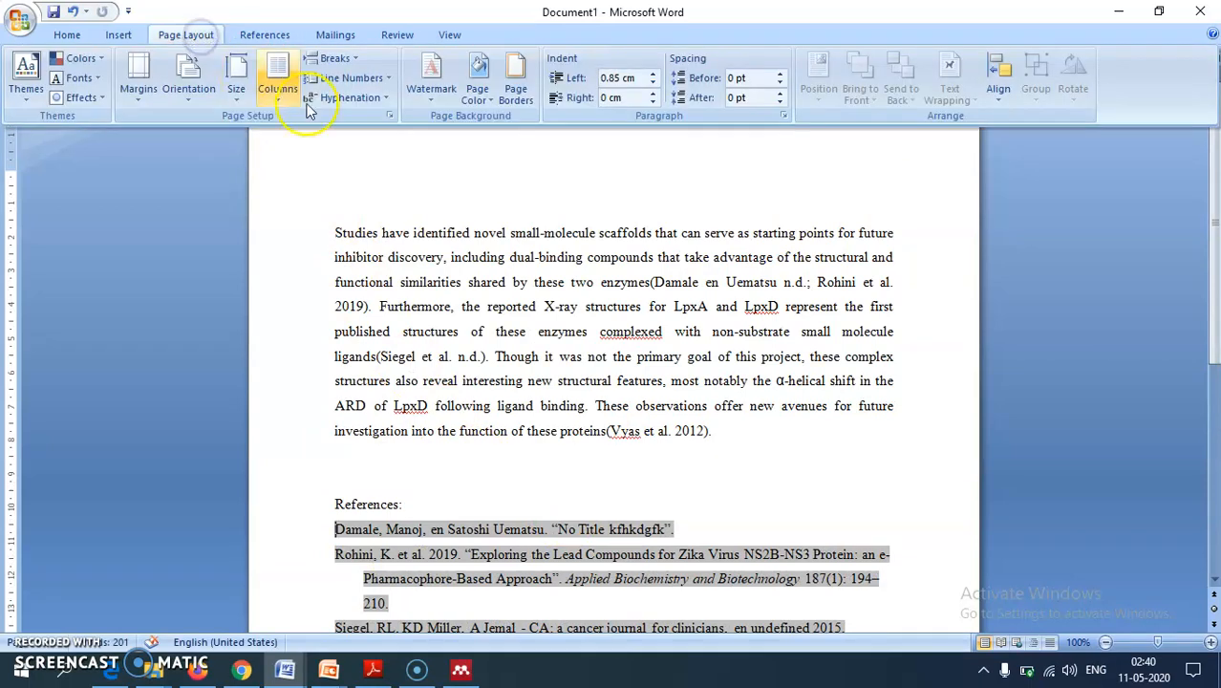
{"action": "left_click", "coordinate": [458, 671]}
{"action": "left_click", "coordinate": [459, 672]}
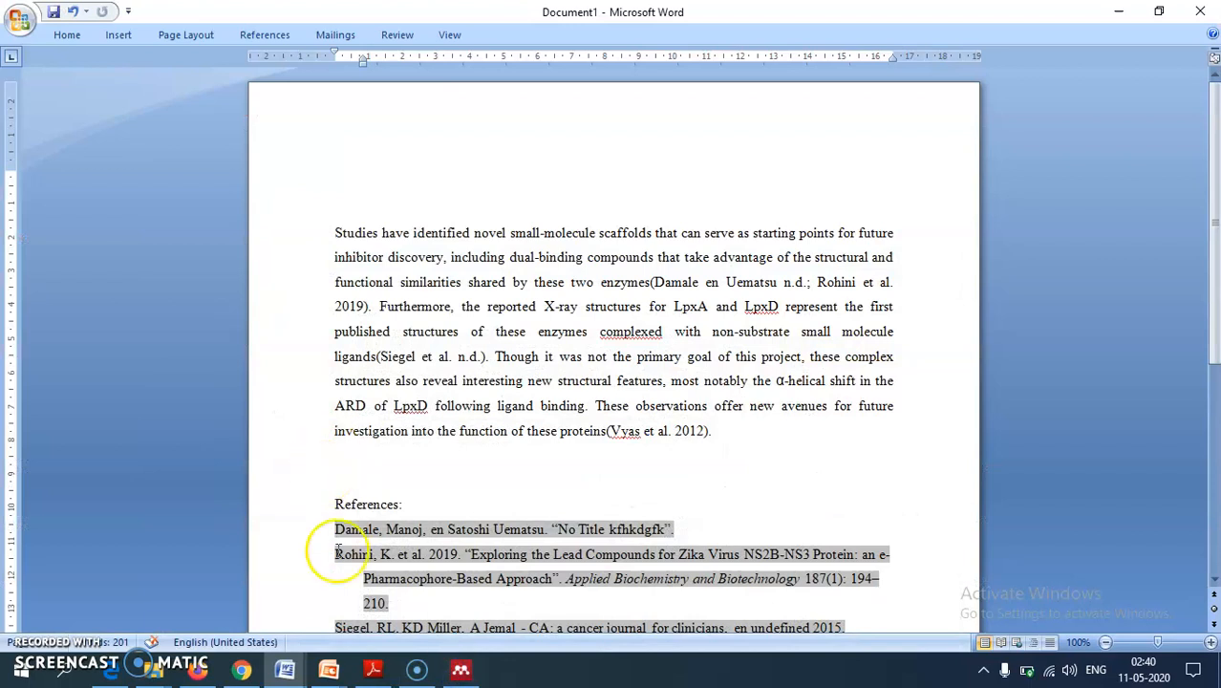
Step: Search Mendeley's additional downloadable citation styles for "sci" and install the ACS Chemical Neuroscience style
{"action": "left_click", "coordinate": [254, 41]}
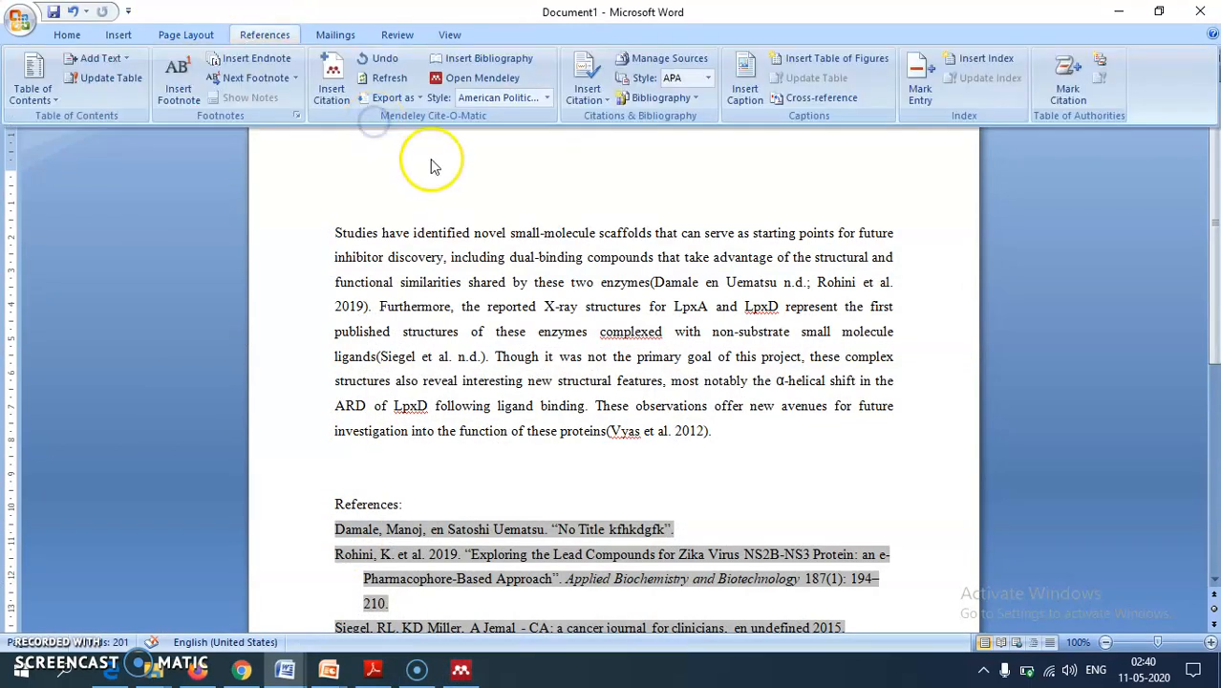
{"action": "left_click", "coordinate": [547, 99]}
{"action": "left_click", "coordinate": [489, 270]}
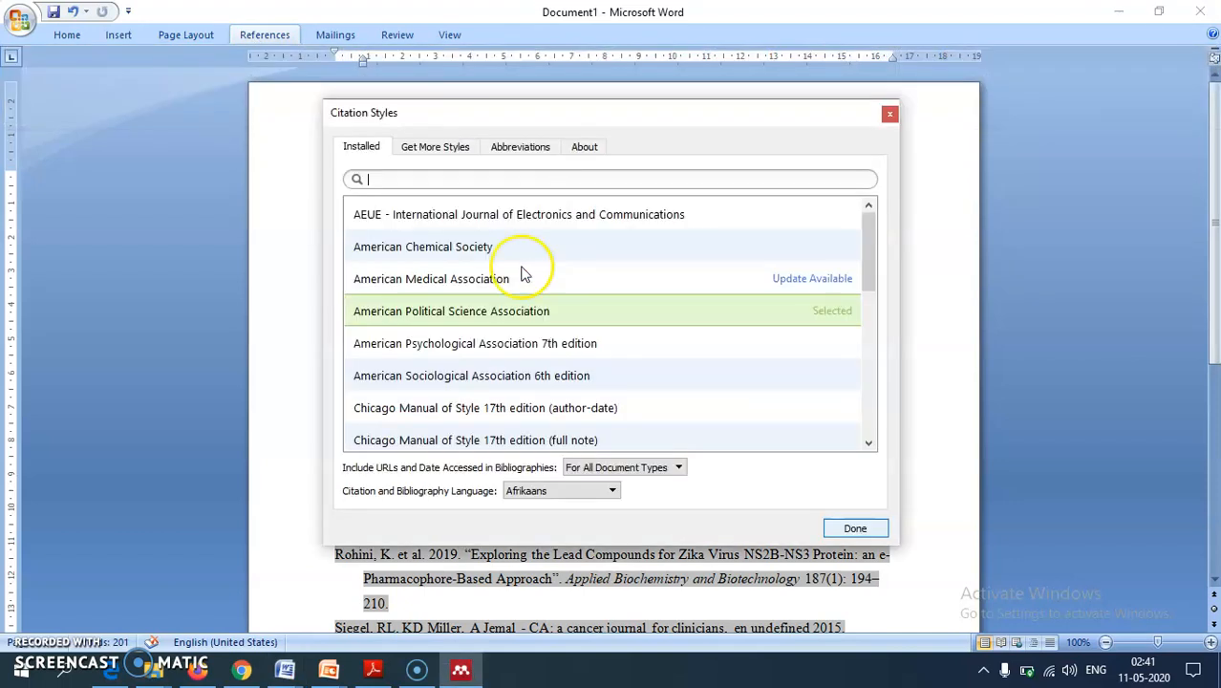
{"action": "left_click", "coordinate": [425, 146]}
{"action": "left_click", "coordinate": [454, 183]}
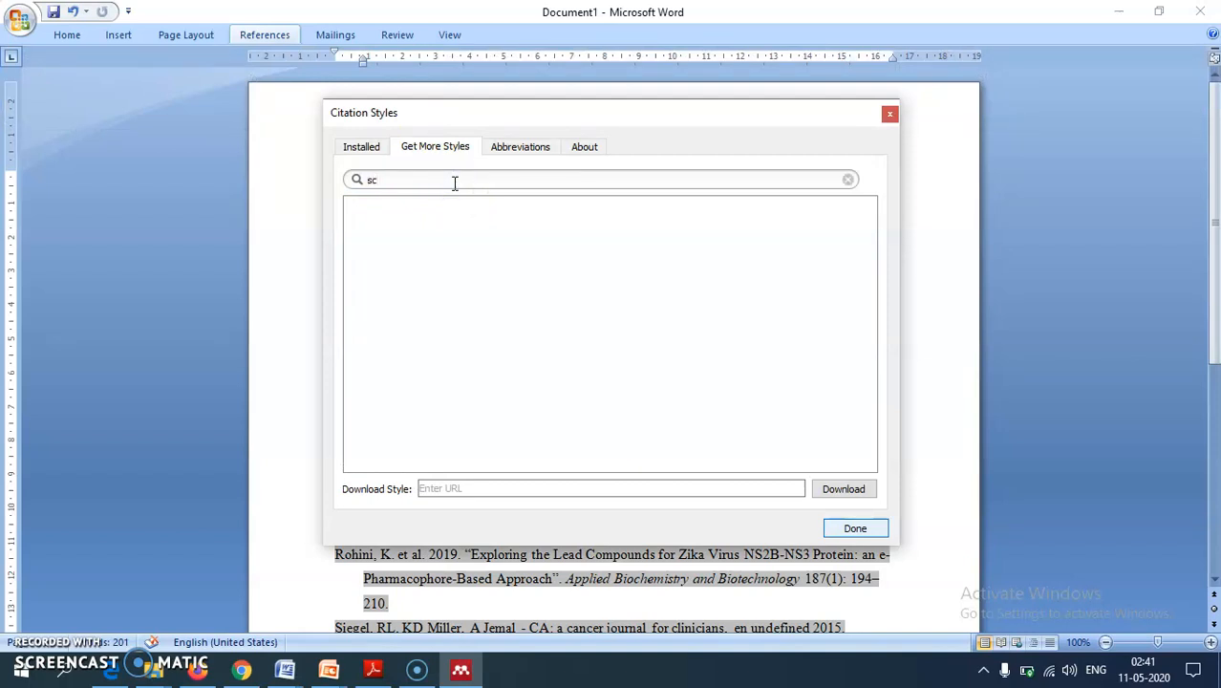
{"action": "type", "text": "sci"}
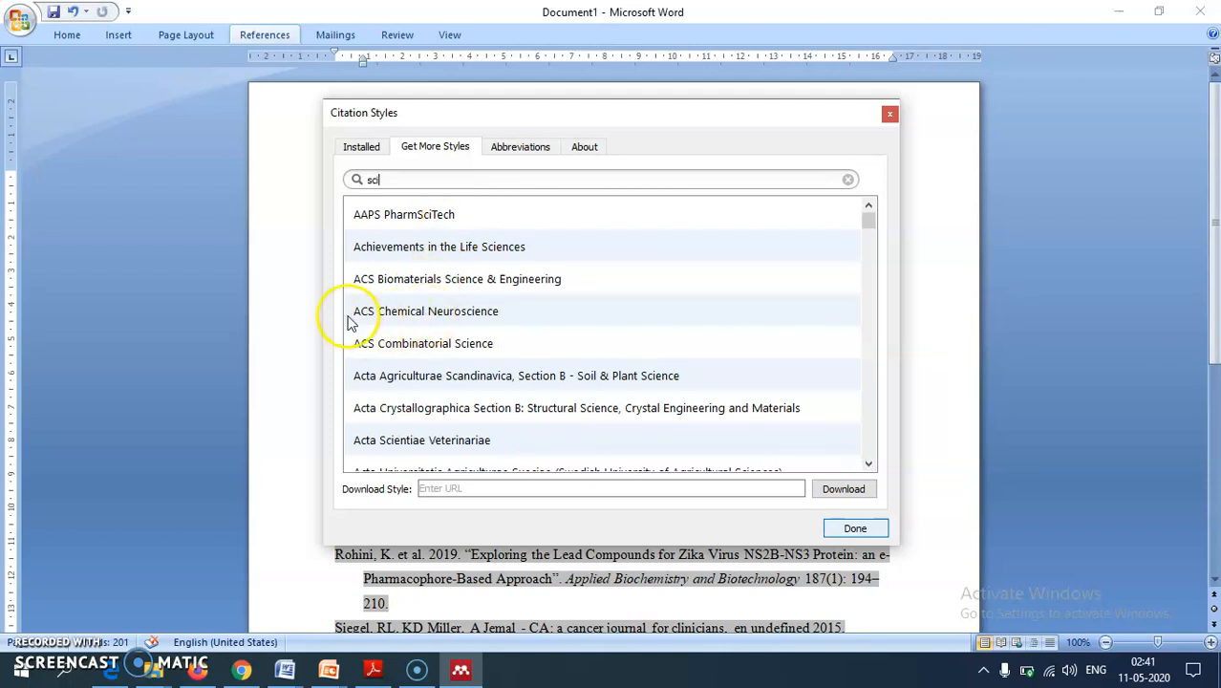
{"action": "left_click", "coordinate": [406, 313]}
{"action": "left_click", "coordinate": [378, 319]}
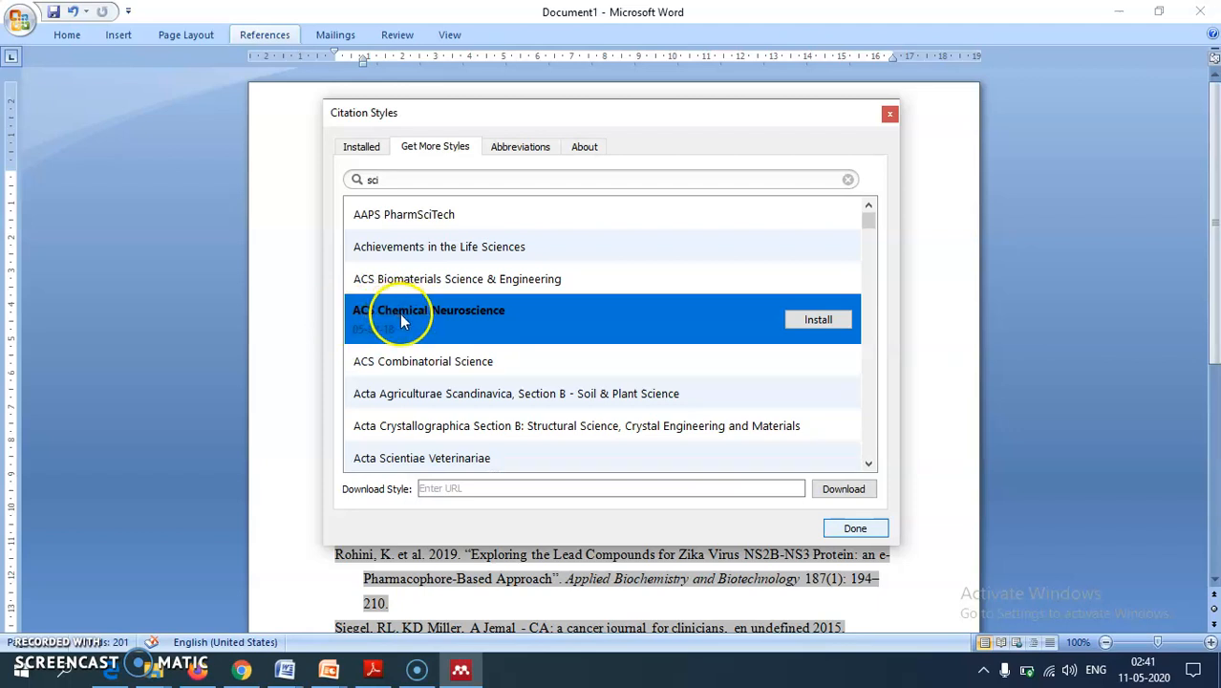
{"action": "left_click", "coordinate": [817, 321]}
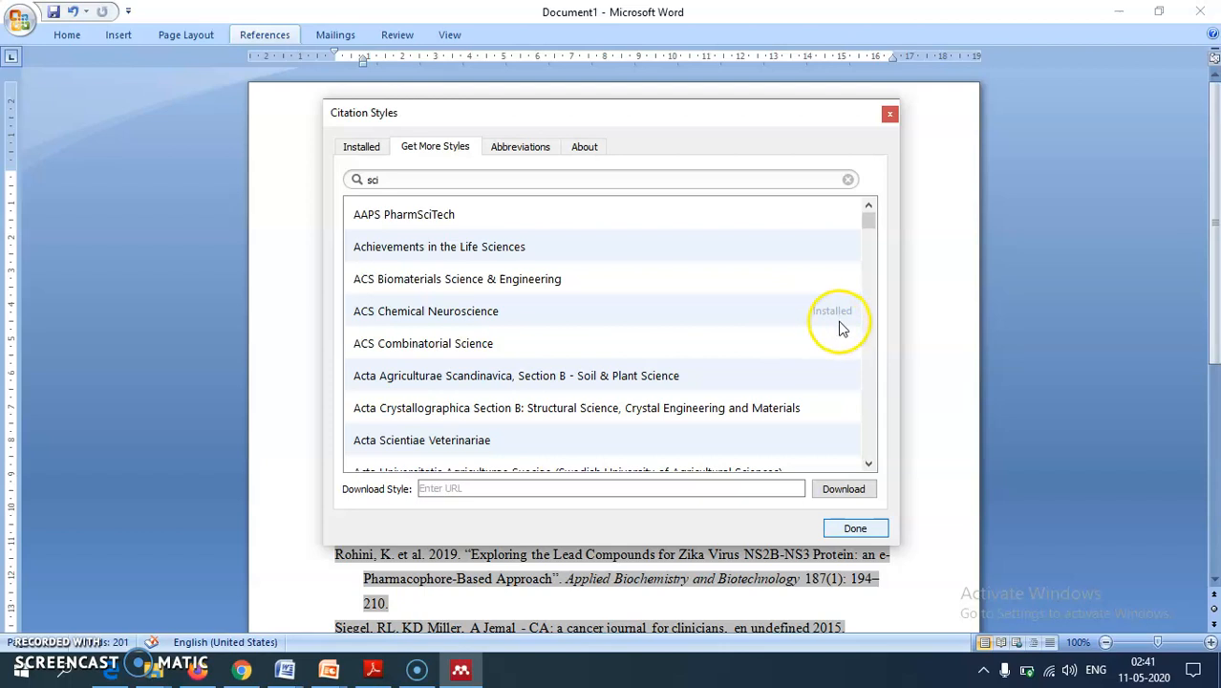
{"action": "left_click", "coordinate": [859, 530]}
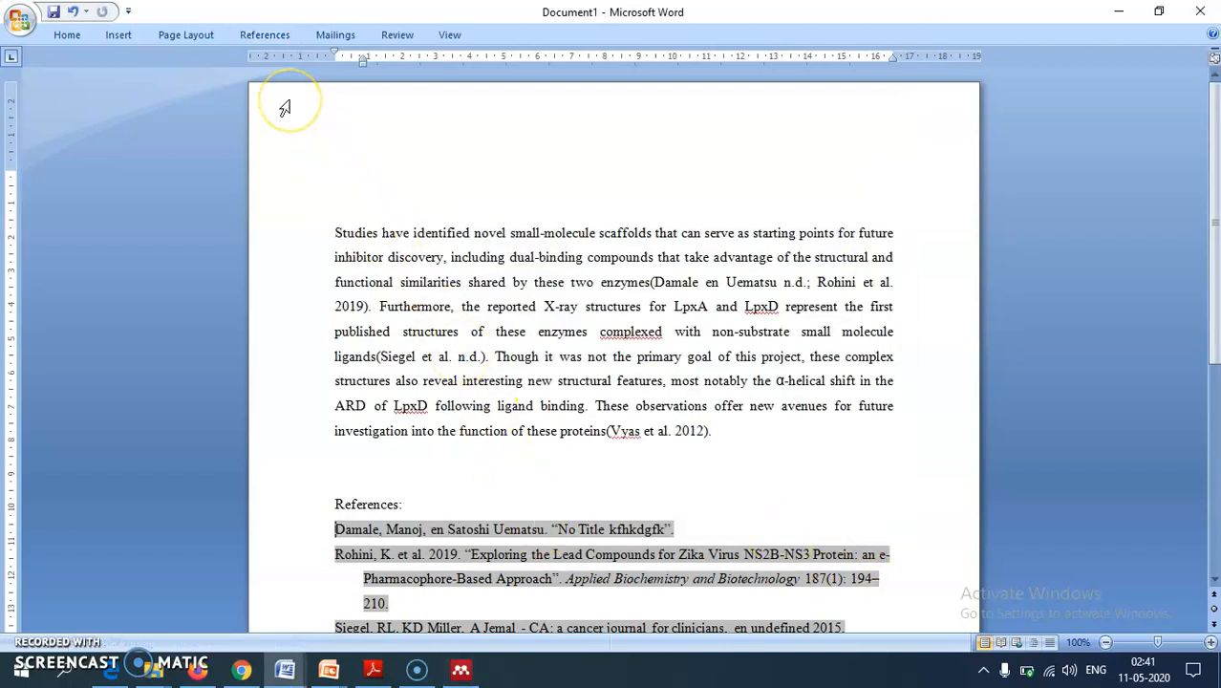
Step: Reopen Mendeley's list of installed citation styles and search it for "ame"
{"action": "left_click", "coordinate": [272, 38]}
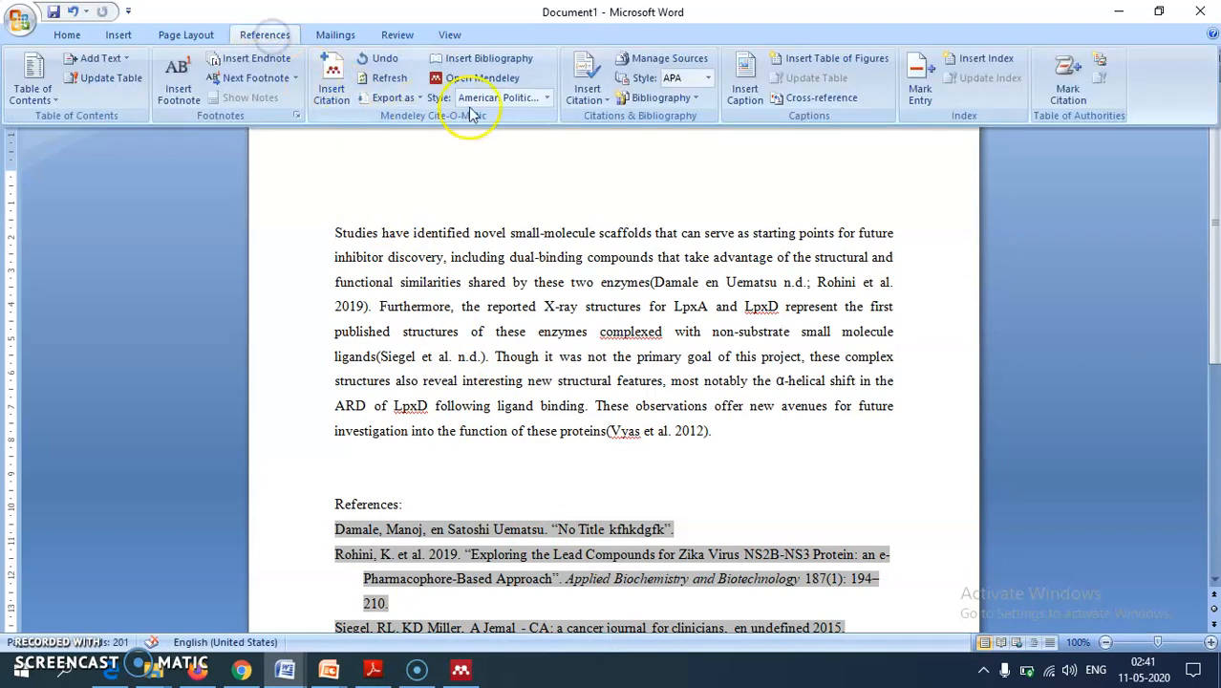
{"action": "left_click", "coordinate": [506, 99]}
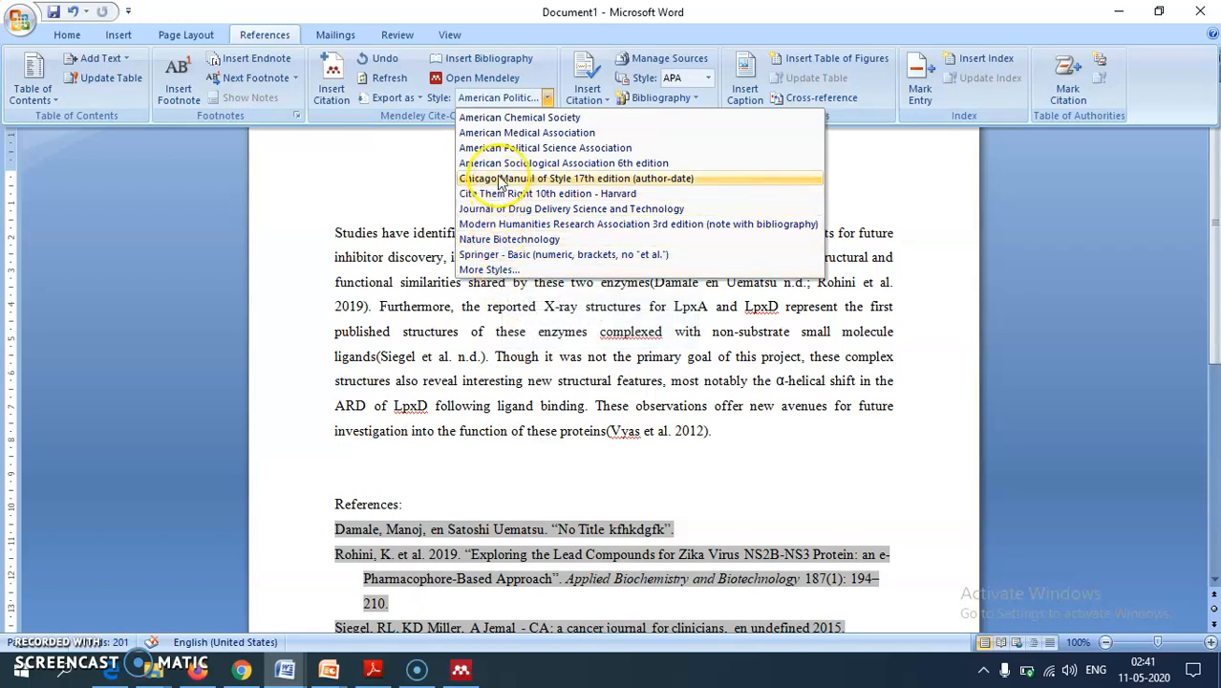
{"action": "left_click", "coordinate": [521, 272]}
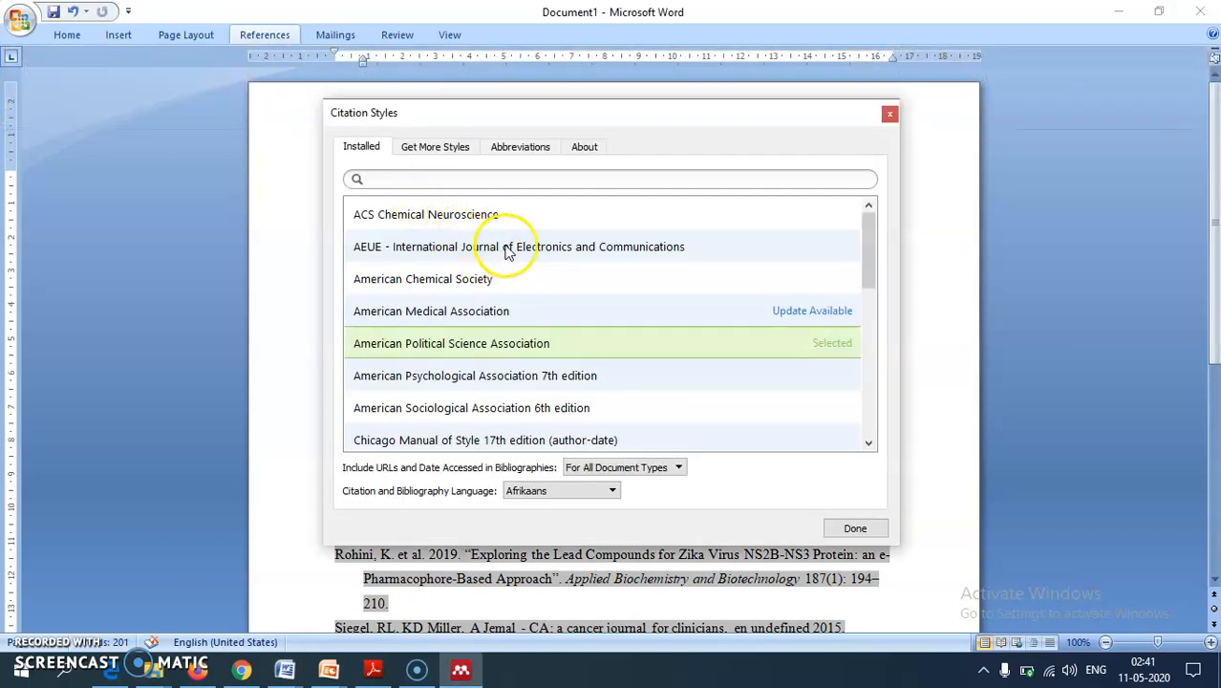
{"action": "left_click", "coordinate": [491, 179]}
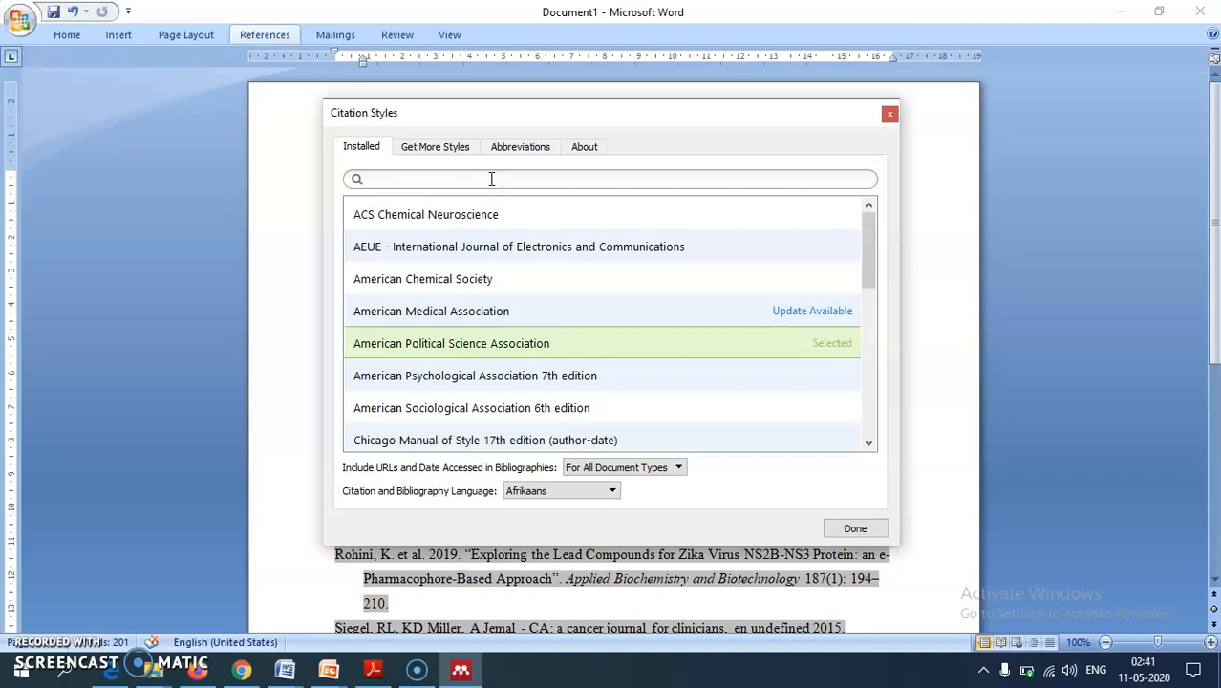
{"action": "type", "text": "ame"}
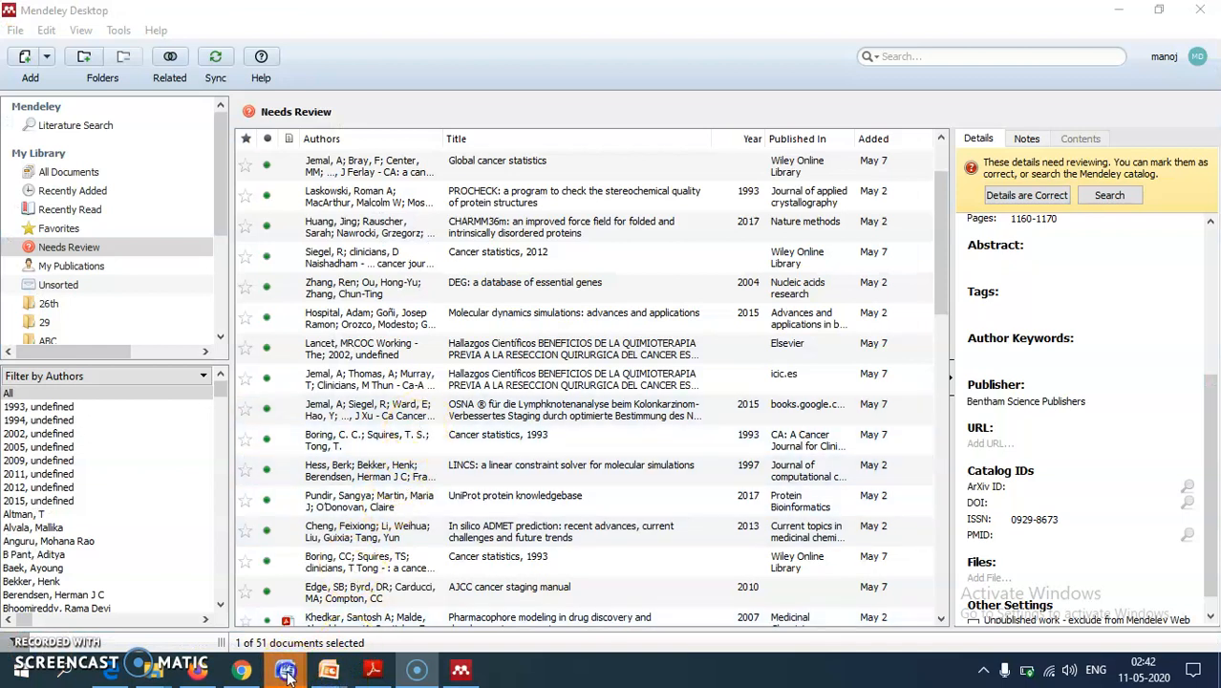
Step: Switch to the Word document and reformat its Mendeley citations and bibliography with the installed ACS Chemical Neuroscience style
{"action": "mouse_move", "coordinate": [286, 672]}
{"action": "left_click", "coordinate": [354, 578]}
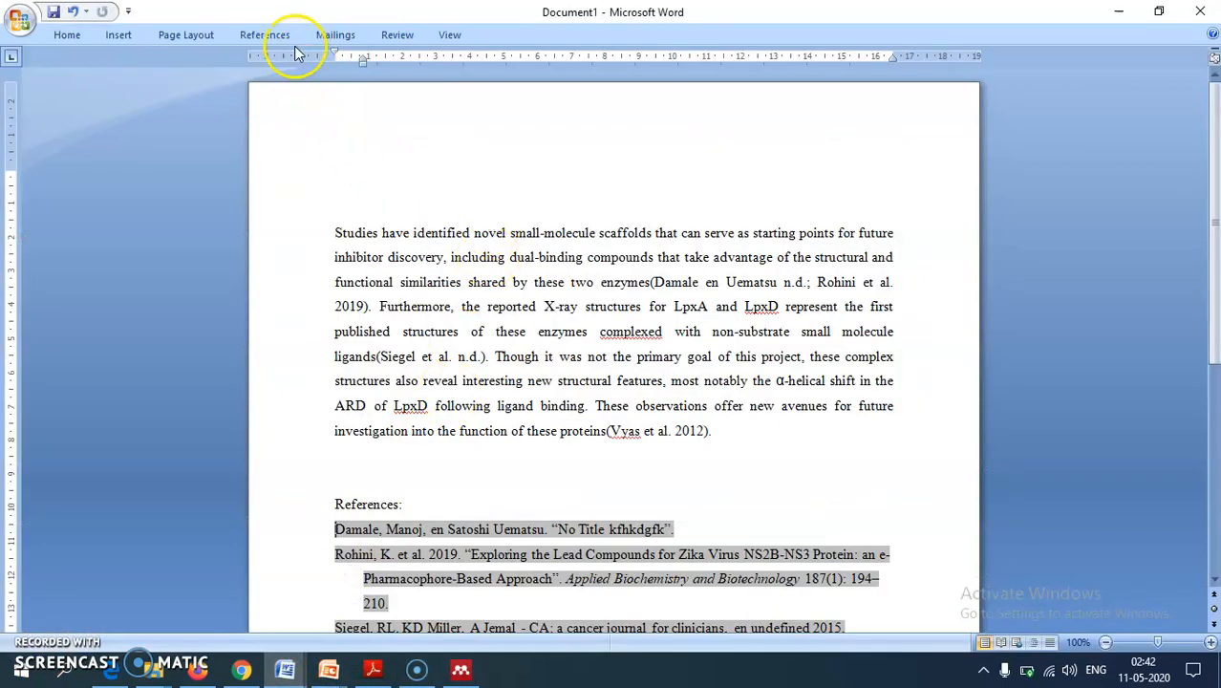
{"action": "left_click", "coordinate": [284, 34]}
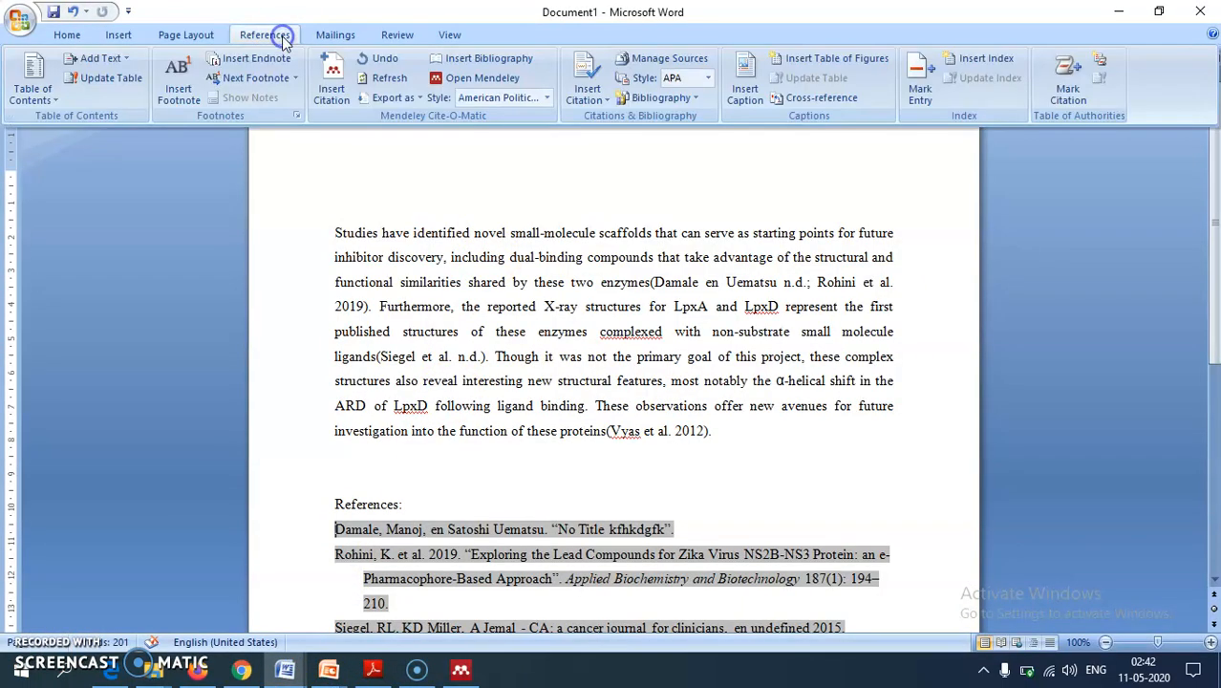
{"action": "left_click", "coordinate": [514, 100]}
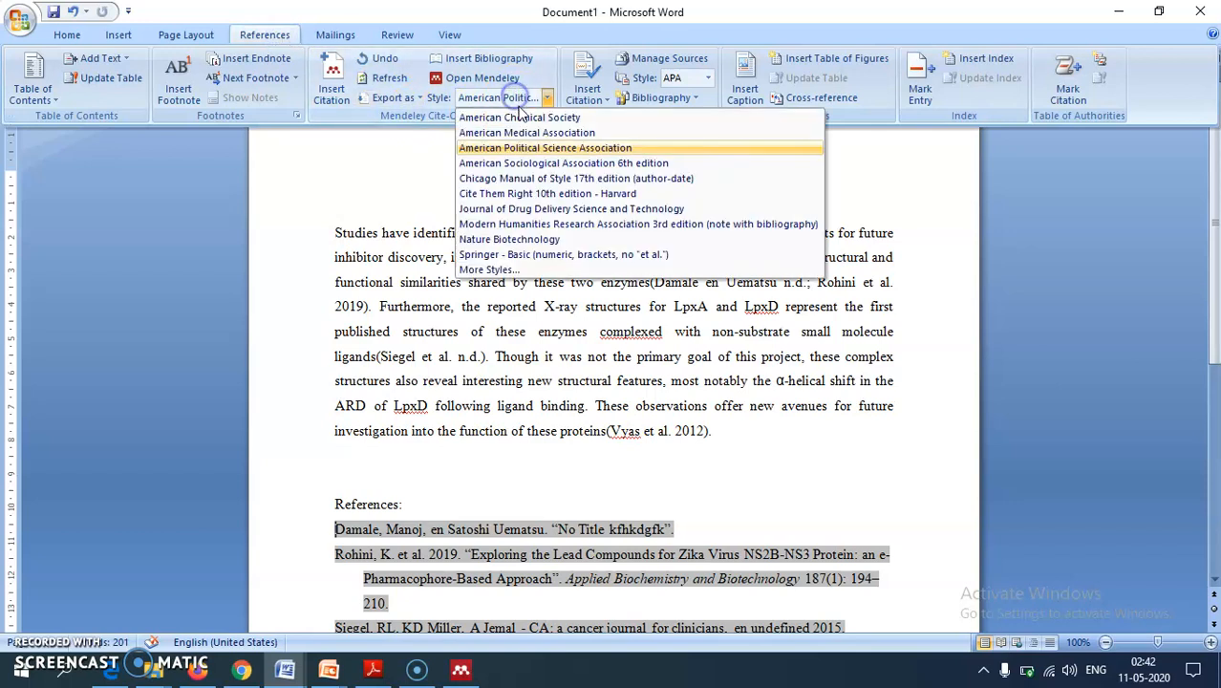
{"action": "left_click", "coordinate": [532, 269]}
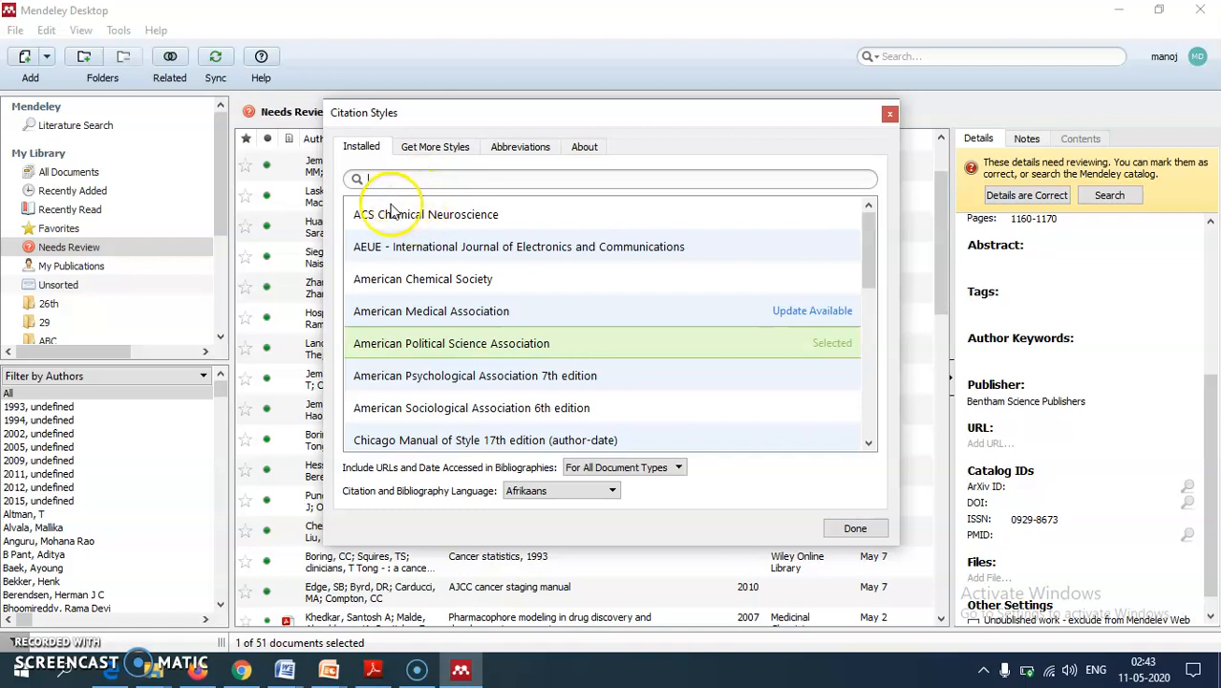
{"action": "left_click", "coordinate": [457, 216]}
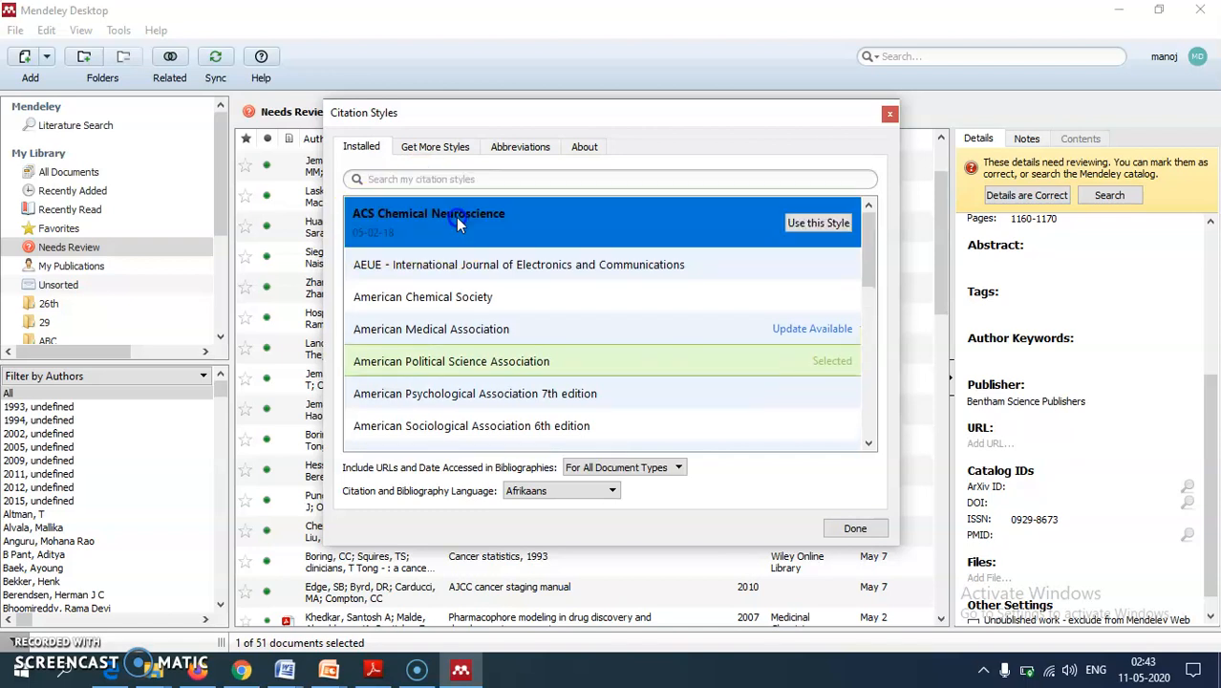
{"action": "left_click", "coordinate": [812, 225]}
{"action": "left_click", "coordinate": [852, 527]}
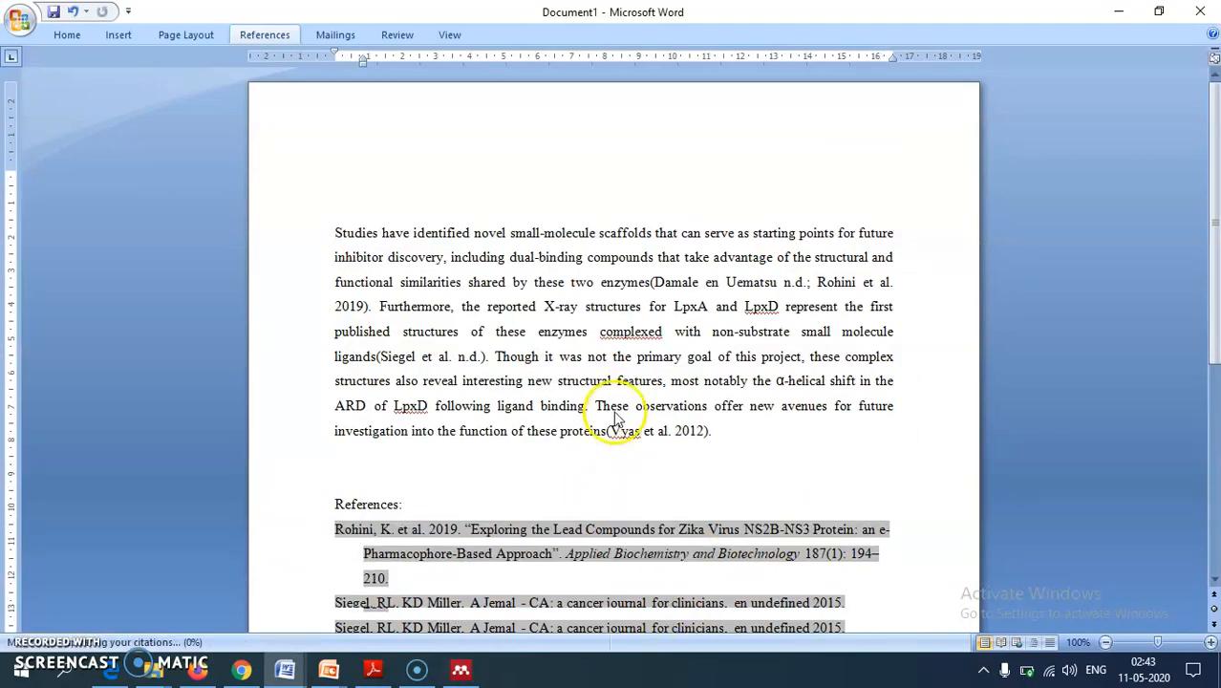